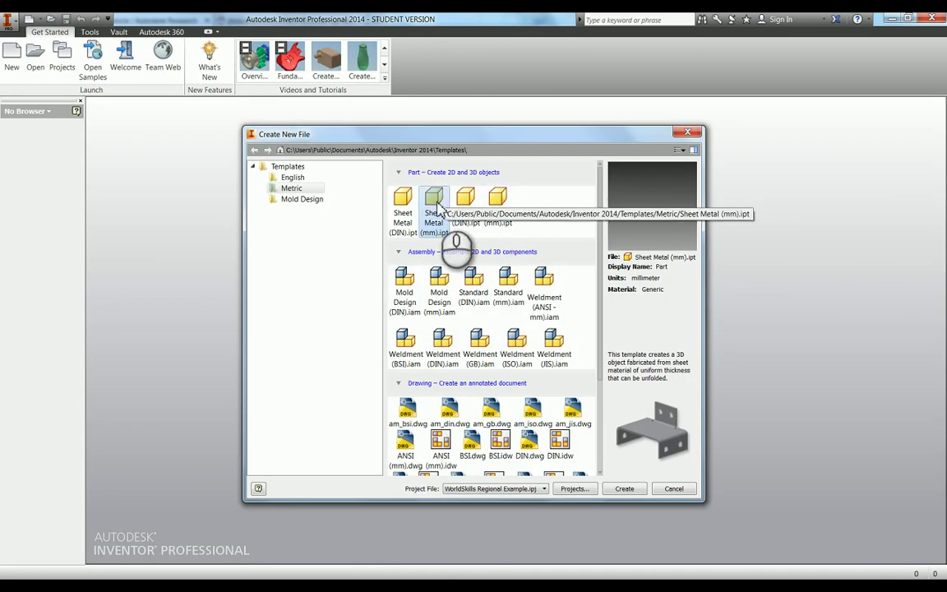
Step: Create a new part from the metric Sheet Metal (mm).ipt template
{"action": "double_click", "coordinate": [435, 223]}
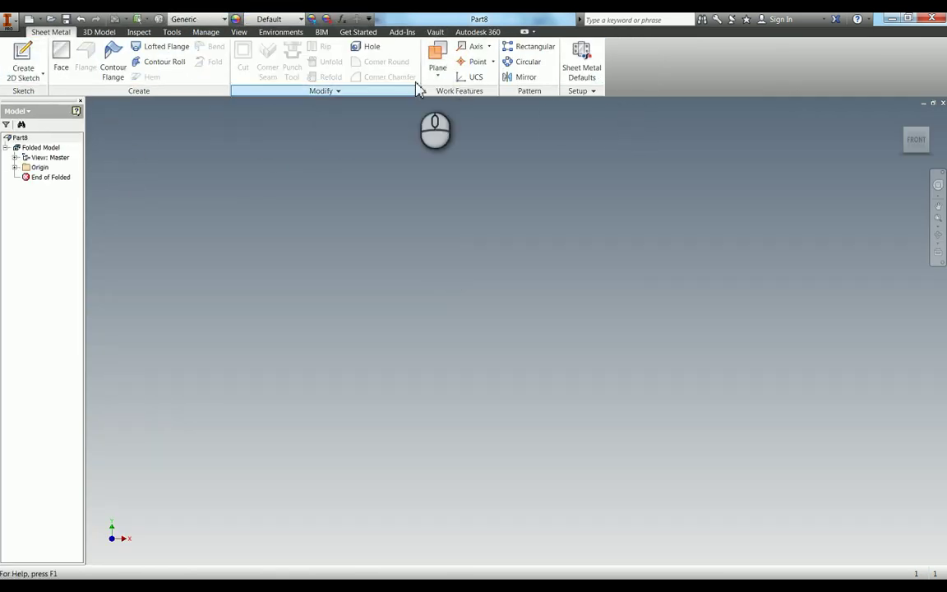
Step: Keep the Default_mm rule and set sheet-metal thickness to 3 mm with ABS Plastic material
{"action": "left_click", "coordinate": [590, 71]}
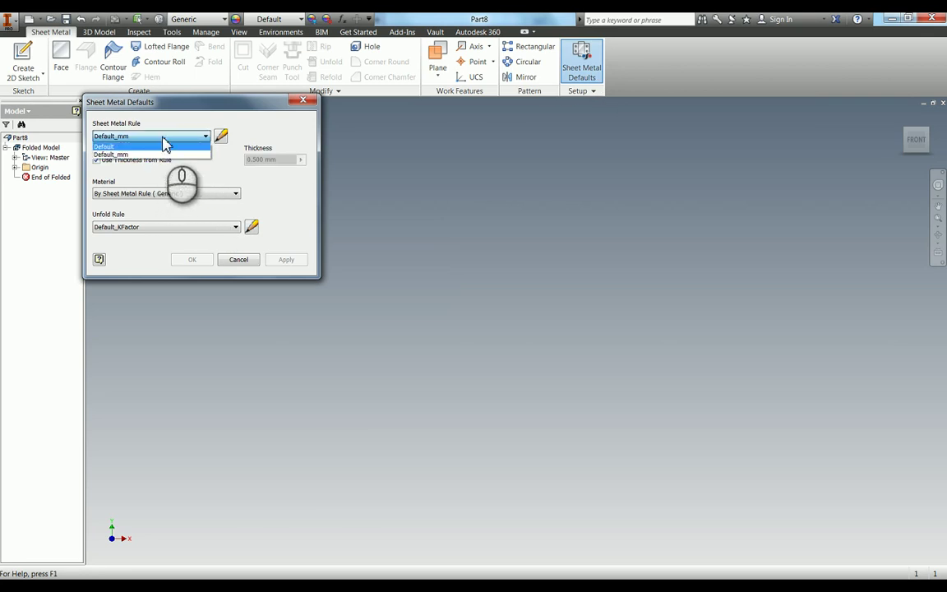
{"action": "left_click", "coordinate": [163, 153]}
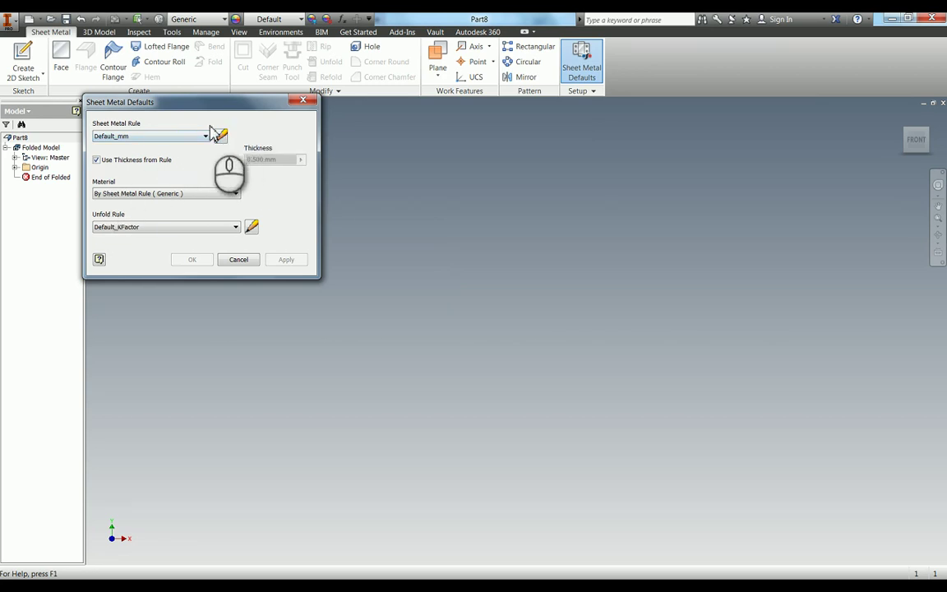
{"action": "left_click", "coordinate": [181, 136]}
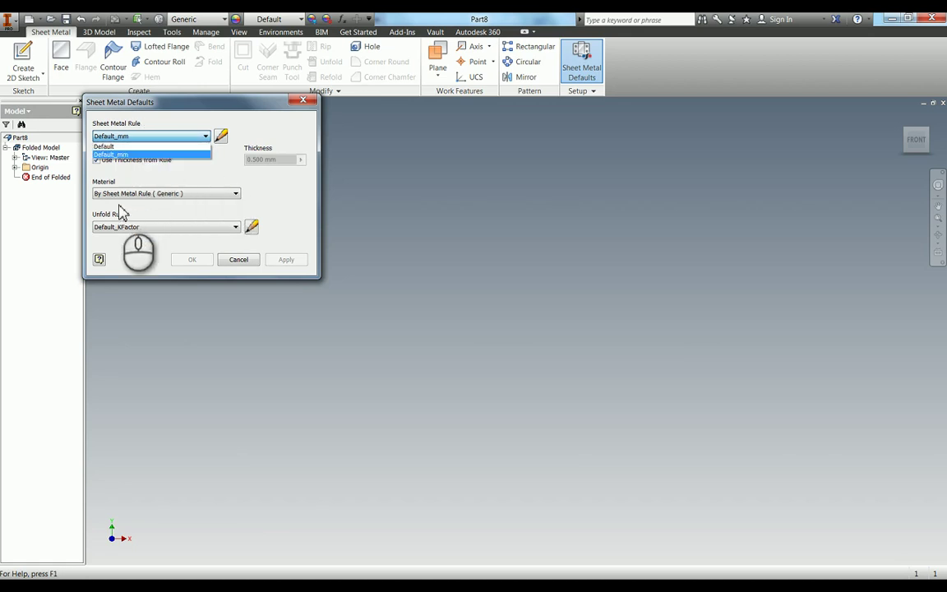
{"action": "left_click", "coordinate": [228, 177]}
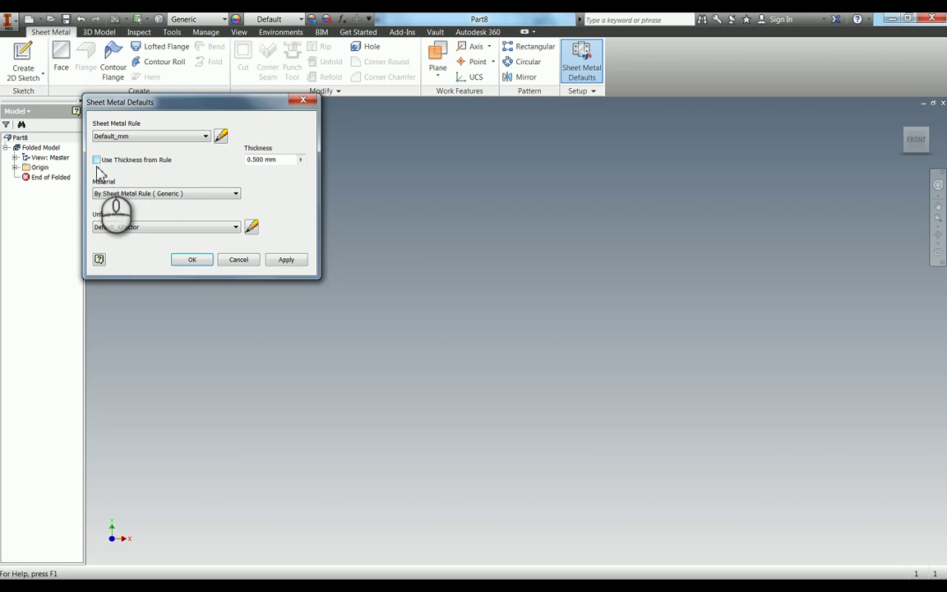
{"action": "double_click", "coordinate": [290, 159]}
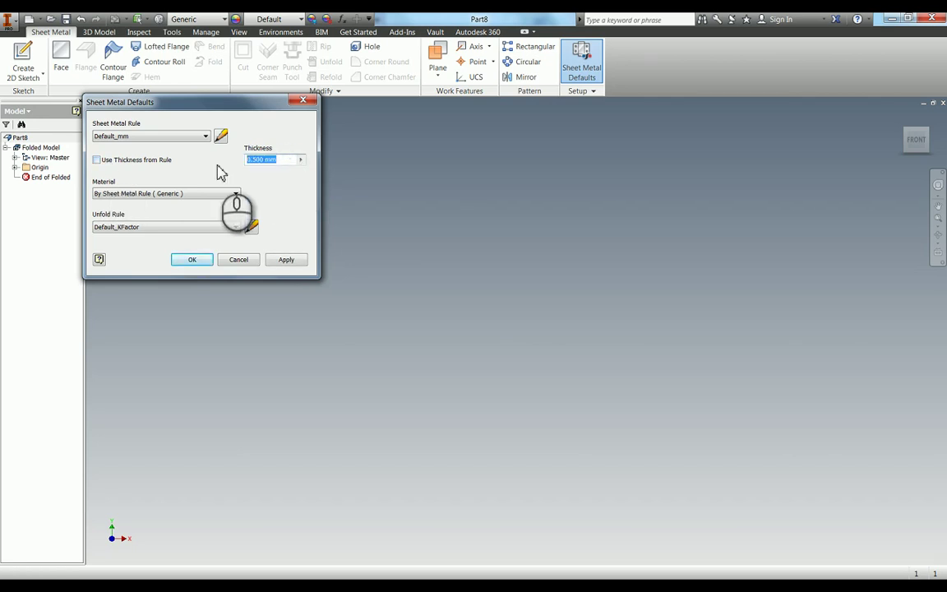
{"action": "left_click", "coordinate": [188, 197]}
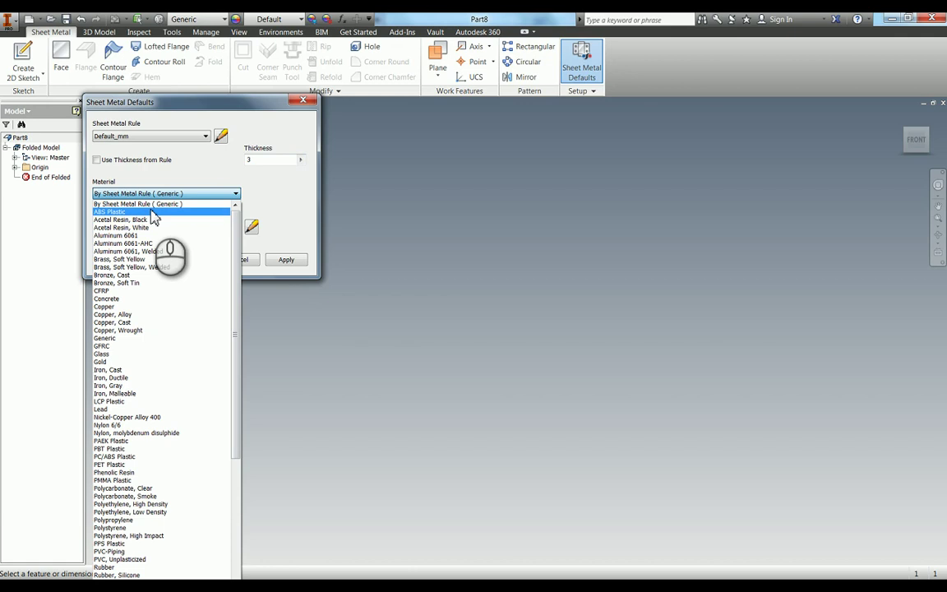
{"action": "left_click", "coordinate": [151, 212]}
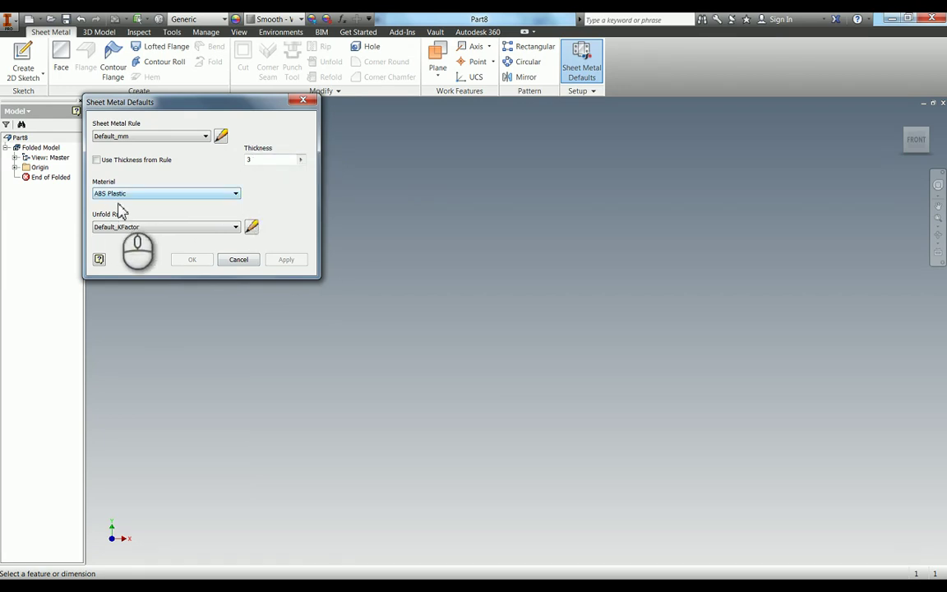
Step: Give the part a Red appearance and begin a new 2D sketch
{"action": "left_click", "coordinate": [234, 259]}
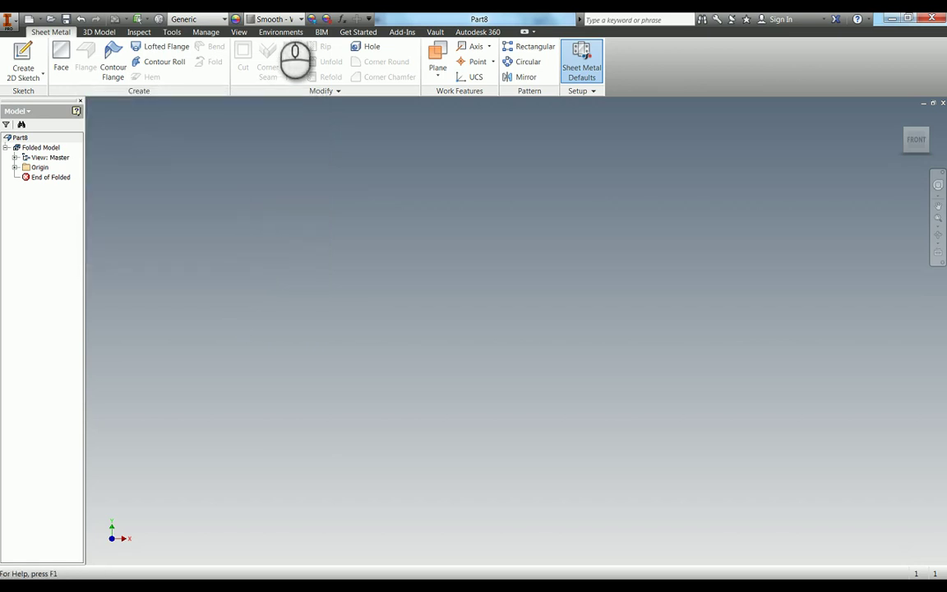
{"action": "left_click", "coordinate": [288, 19]}
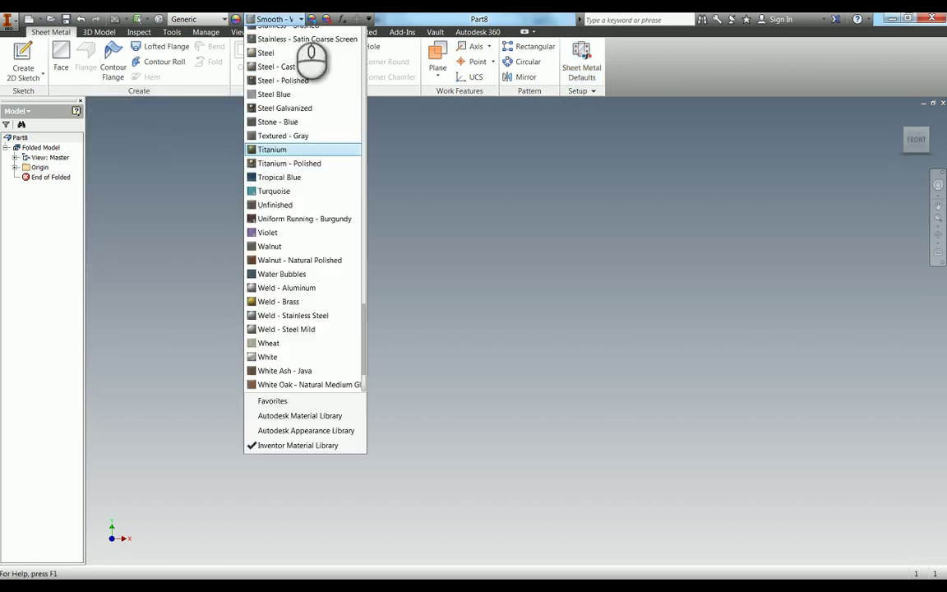
{"action": "scroll", "coordinate": [328, 328], "scroll_direction": "up", "scroll_amount": 10}
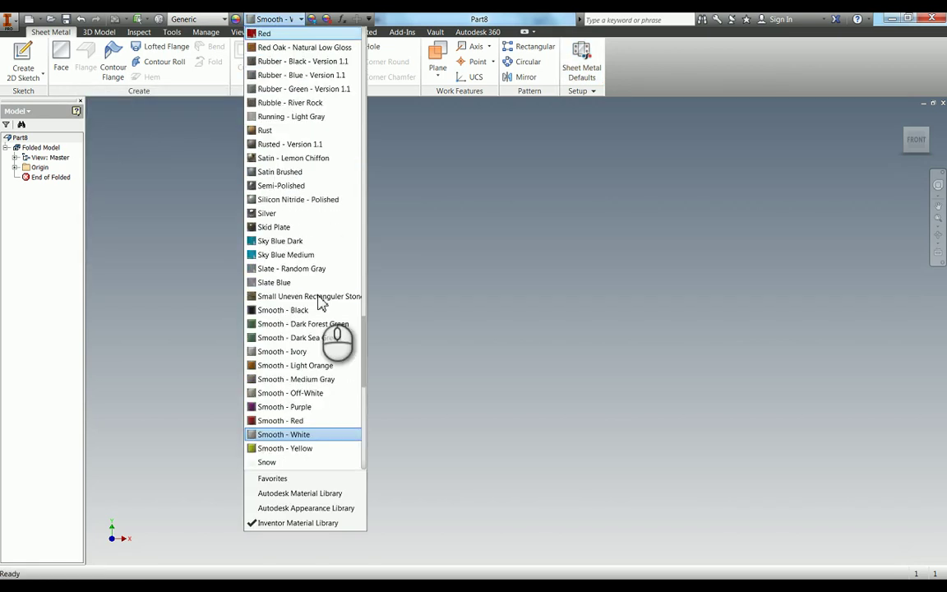
{"action": "left_click", "coordinate": [269, 34]}
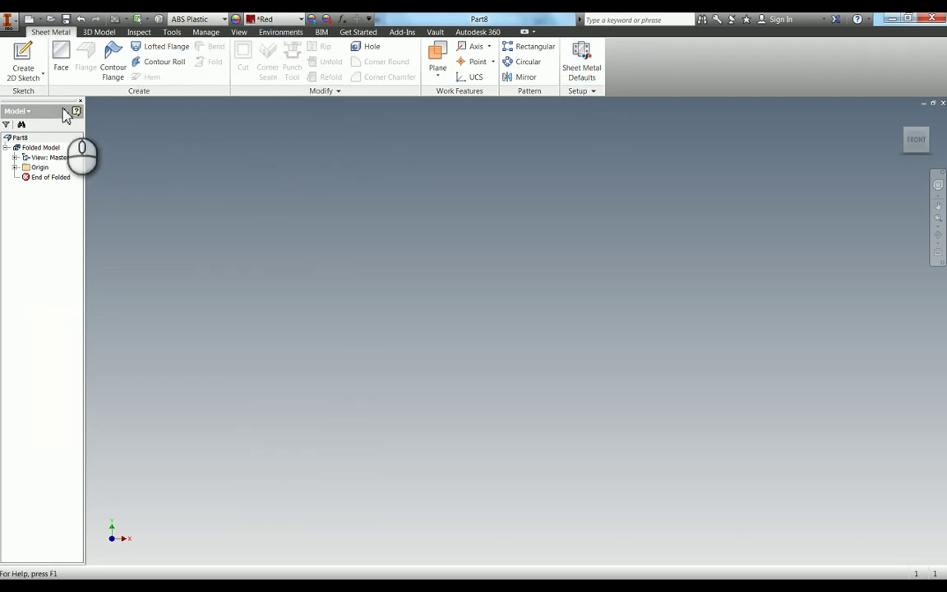
{"action": "left_click", "coordinate": [23, 57]}
{"action": "left_click", "coordinate": [23, 62]}
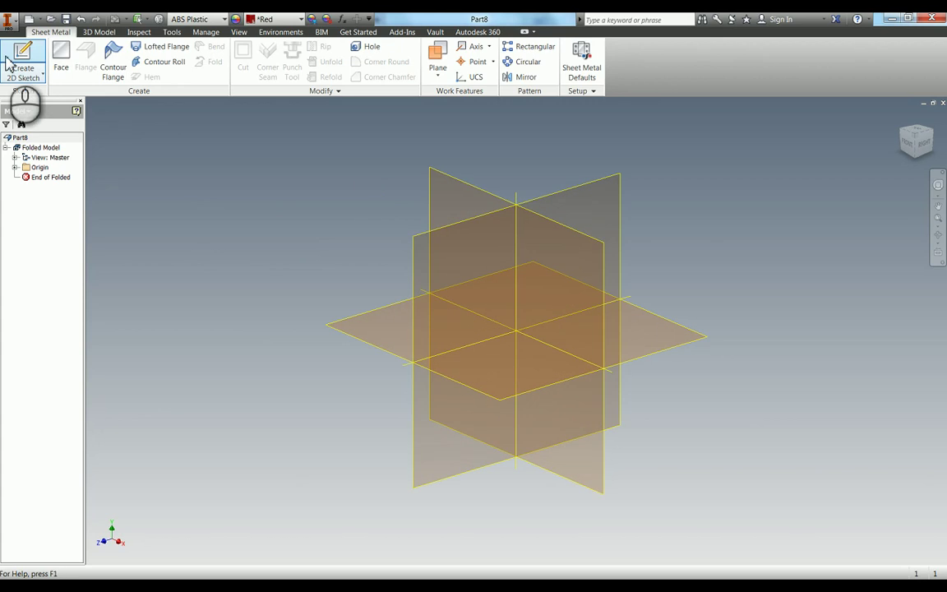
Step: On the front XY plane, draw a 4-sided polygon square centred on the origin
{"action": "left_click", "coordinate": [470, 189]}
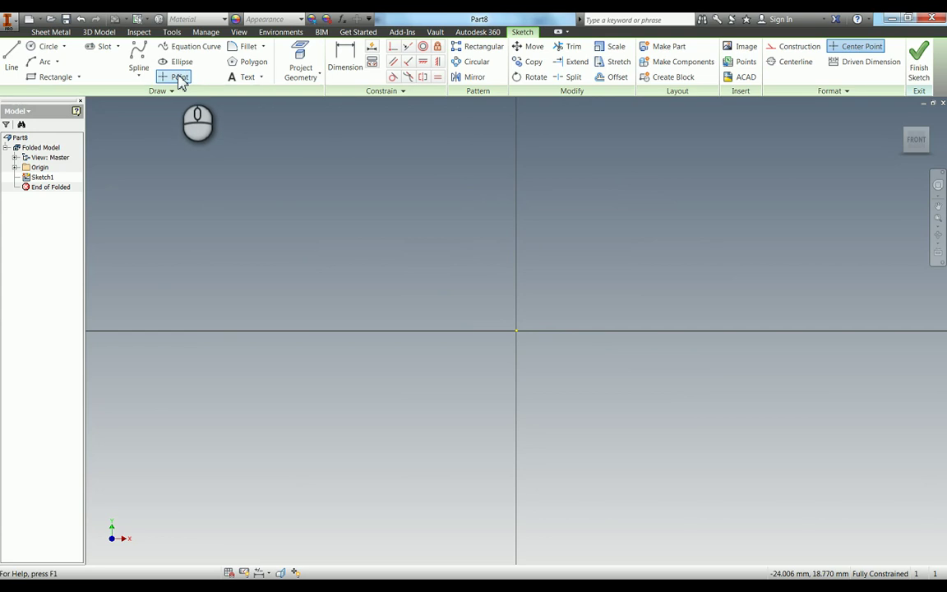
{"action": "left_click", "coordinate": [244, 64]}
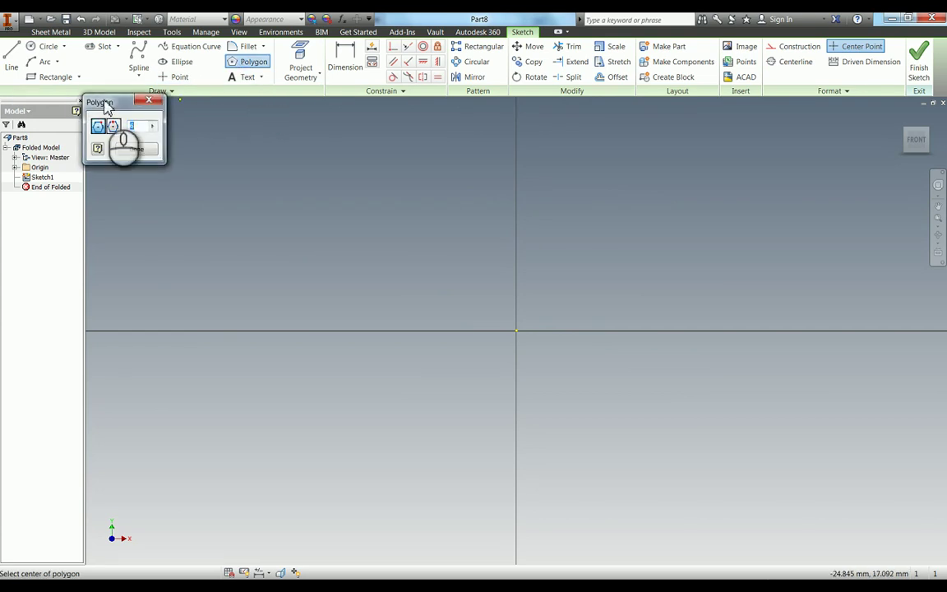
{"action": "left_click", "coordinate": [148, 100]}
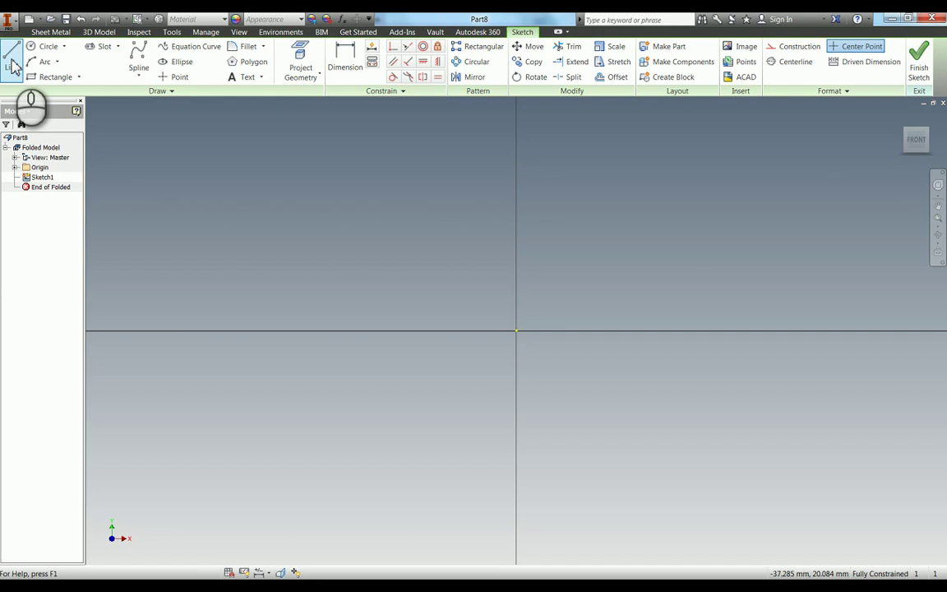
{"action": "left_click", "coordinate": [249, 63]}
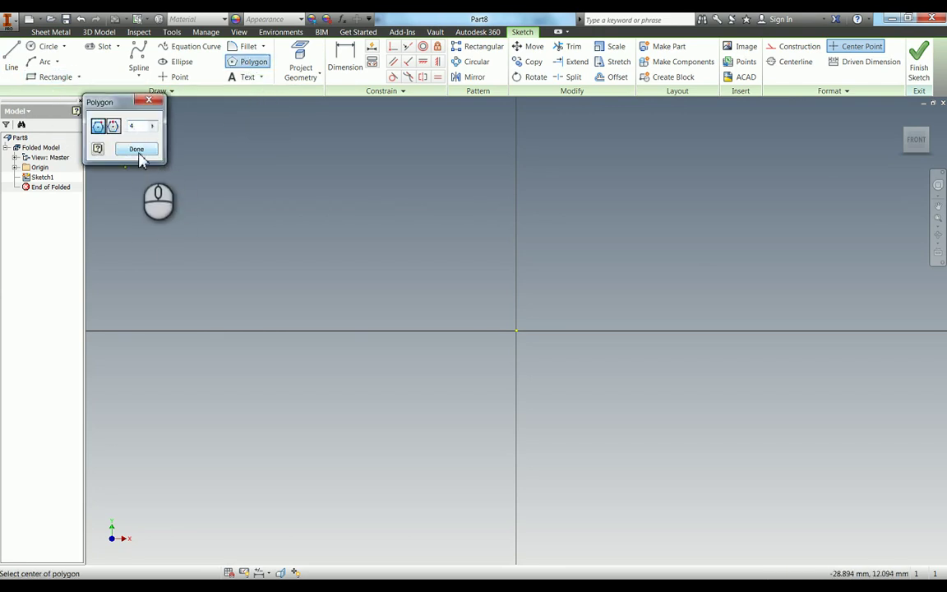
{"action": "left_click", "coordinate": [516, 331]}
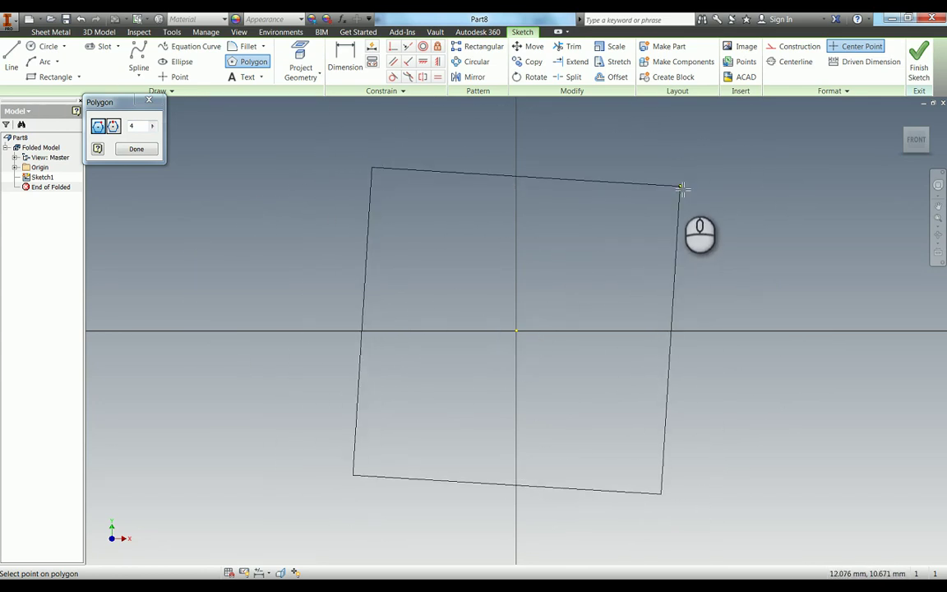
{"action": "left_click", "coordinate": [681, 187]}
Step: Constrain the square's right edge vertical and dimension its side to 60 mm
{"action": "left_click", "coordinate": [438, 64]}
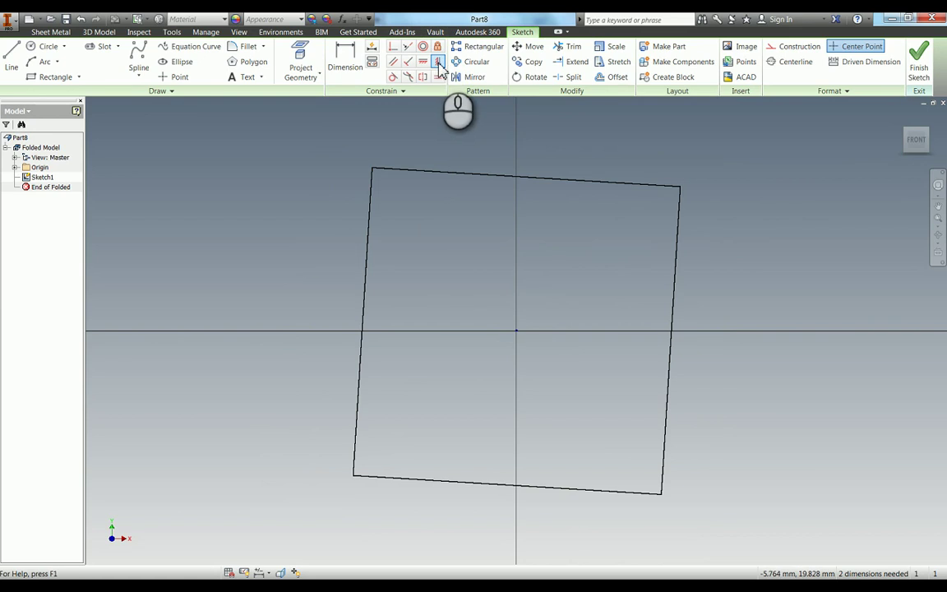
{"action": "left_click", "coordinate": [678, 224]}
{"action": "left_click", "coordinate": [344, 60]}
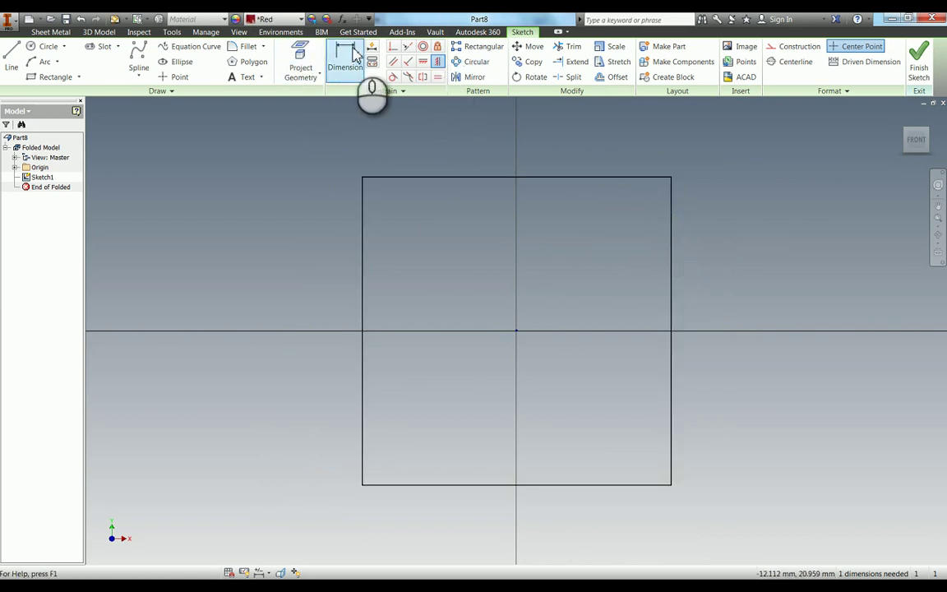
{"action": "left_click", "coordinate": [362, 212]}
{"action": "left_click", "coordinate": [236, 241]}
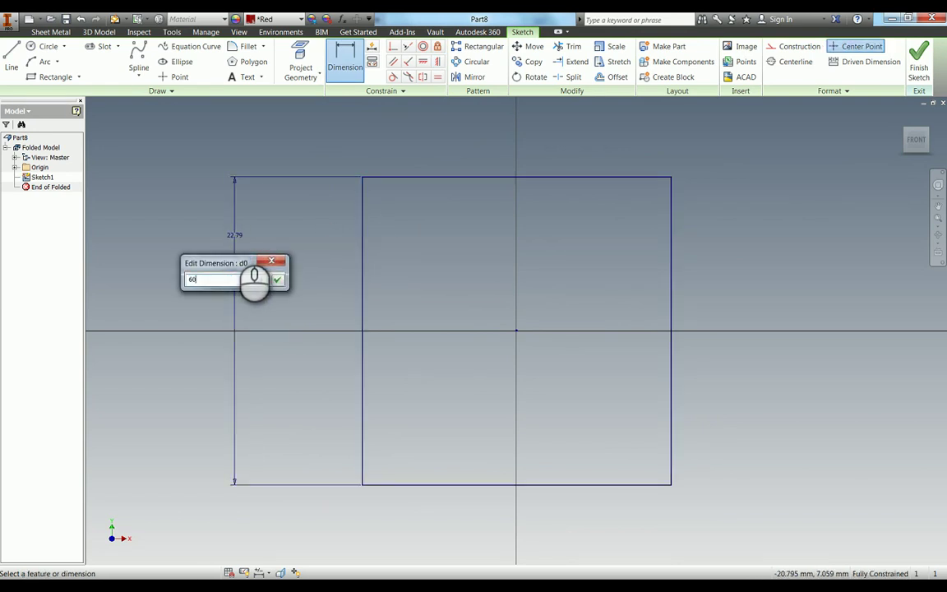
{"action": "key", "text": "Return"}
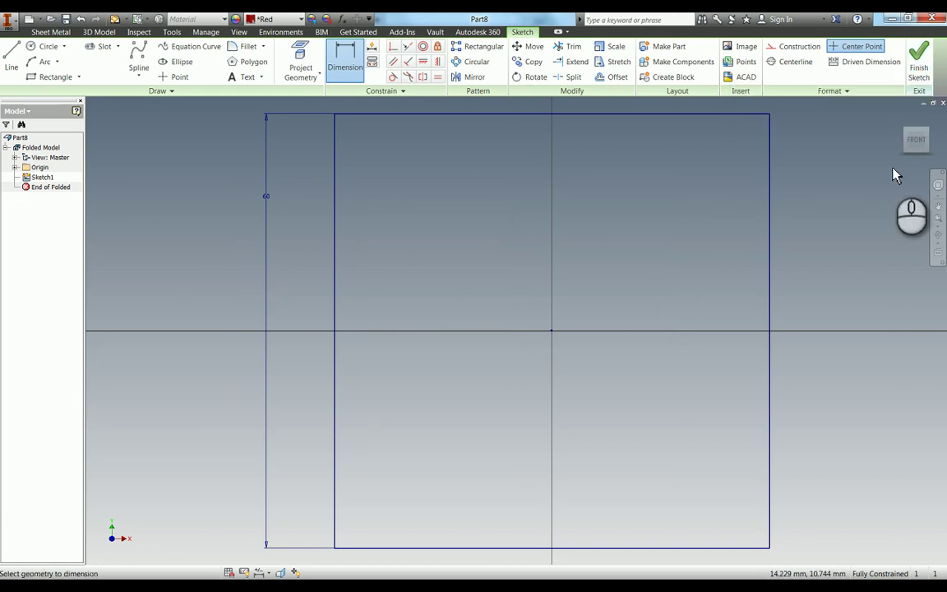
Step: Finish the sketch and create a sheet-metal Face from the 60 mm square profile
{"action": "left_click", "coordinate": [922, 69]}
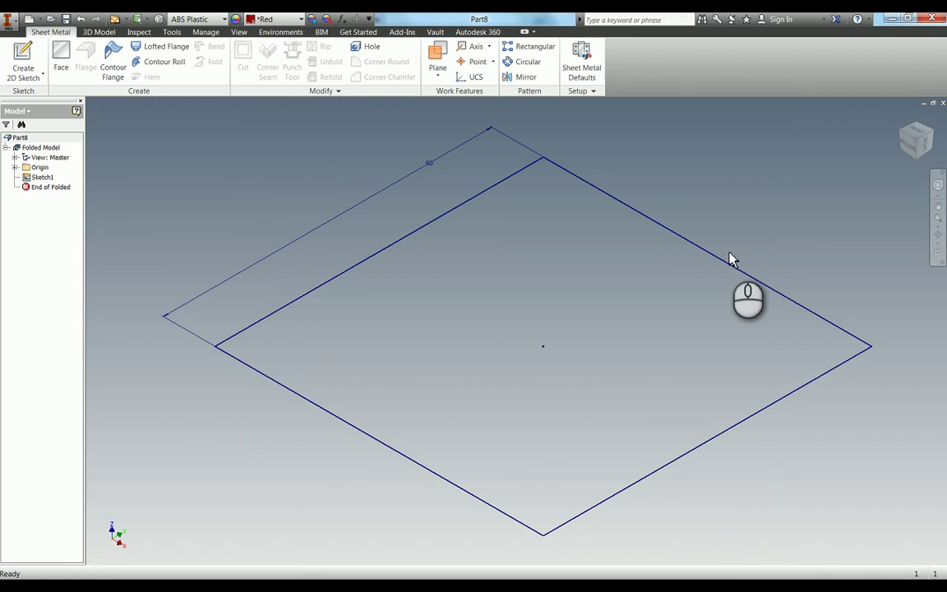
{"action": "left_click", "coordinate": [62, 61]}
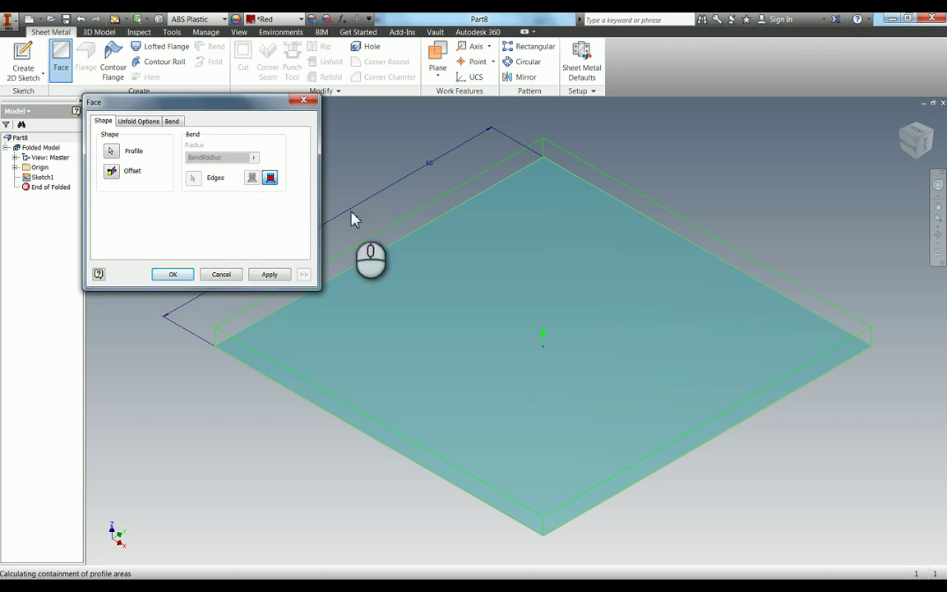
{"action": "left_click", "coordinate": [269, 274]}
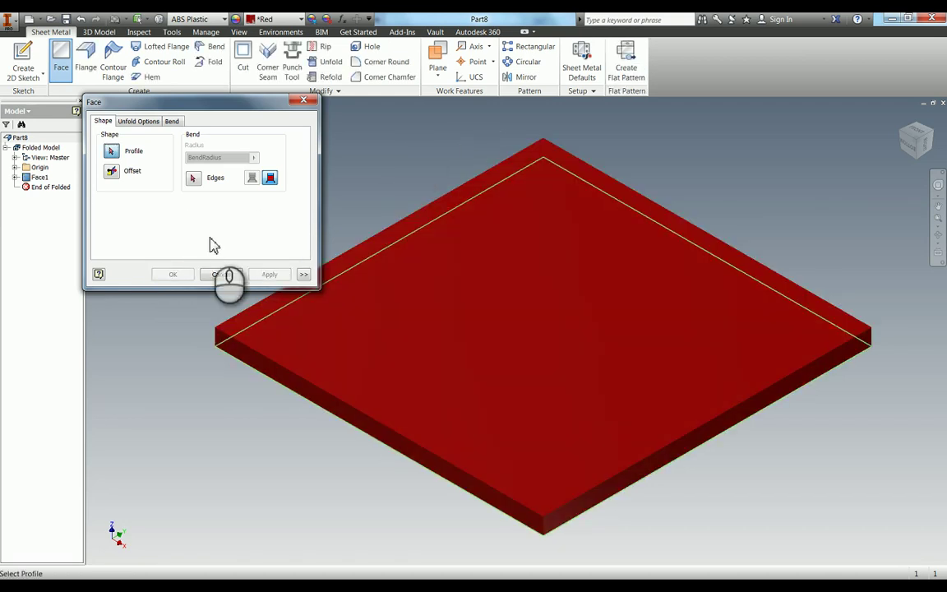
{"action": "left_click", "coordinate": [219, 275]}
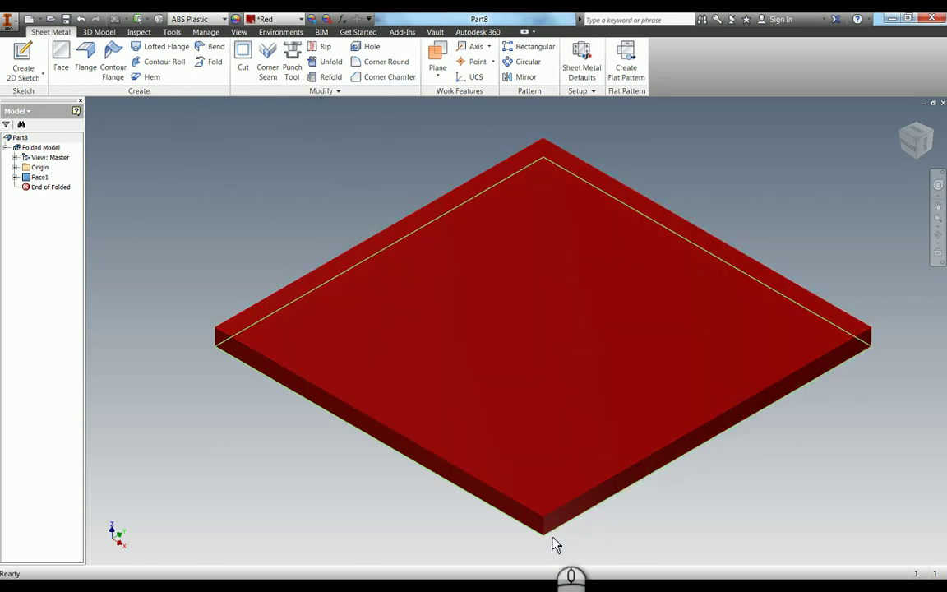
Step: Add a 60 mm flange at 90° along the plate's front-right edge
{"action": "left_click", "coordinate": [88, 51]}
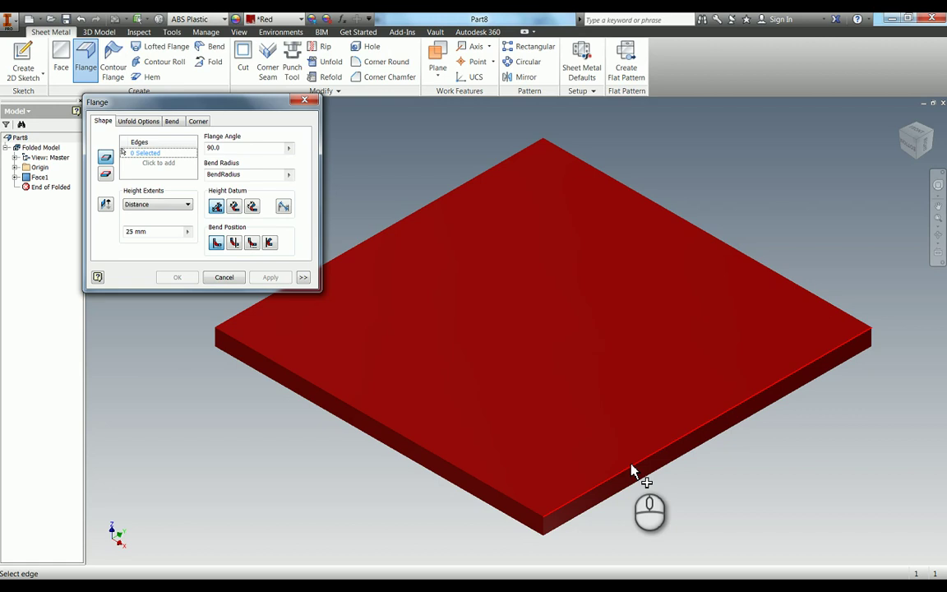
{"action": "left_click", "coordinate": [641, 465]}
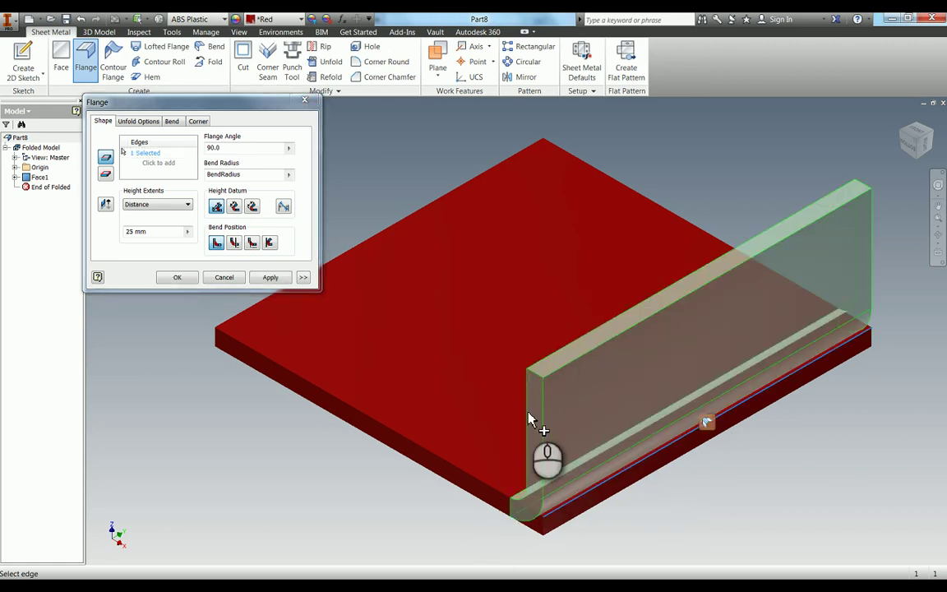
{"action": "double_click", "coordinate": [163, 231]}
{"action": "type", "text": "60"}
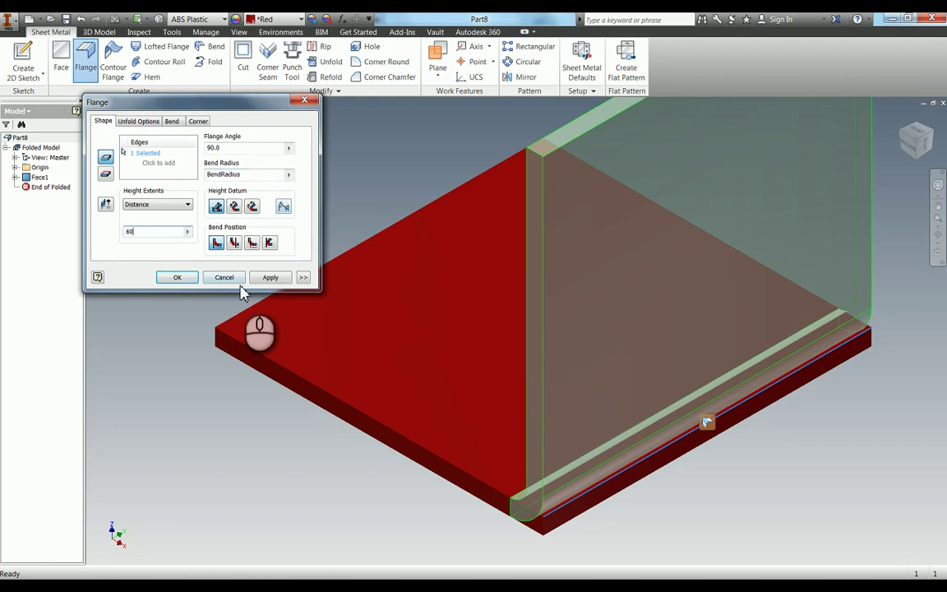
{"action": "left_click", "coordinate": [215, 148]}
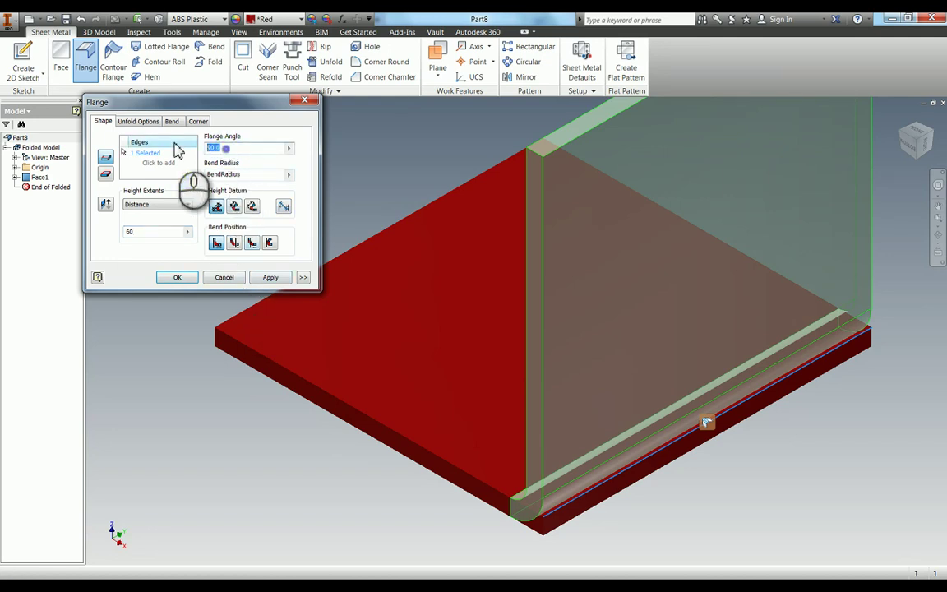
{"action": "type", "text": "45"}
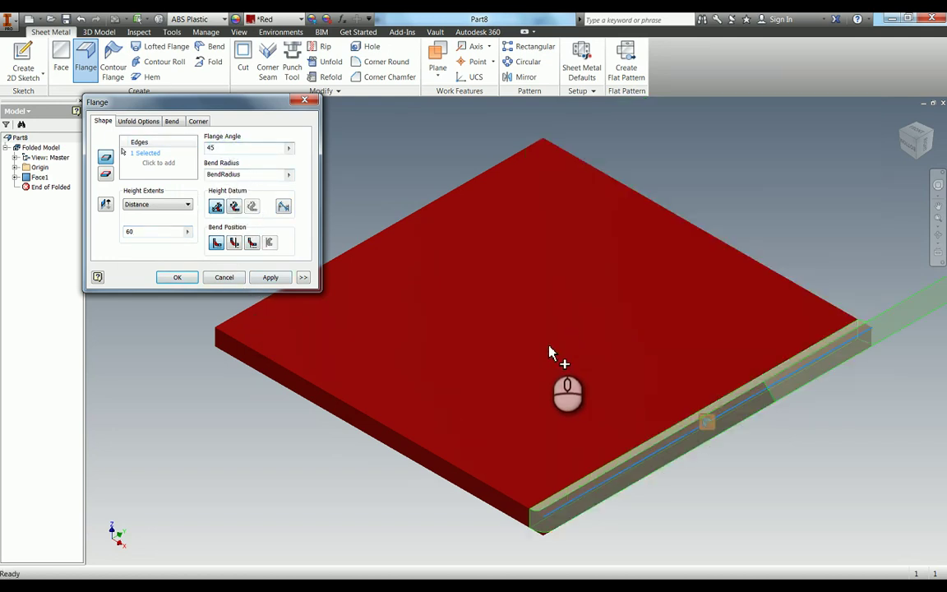
{"action": "key", "text": "F4"}
{"action": "left_click_drag", "start_coordinate": [562, 357], "coordinate": [581, 370]}
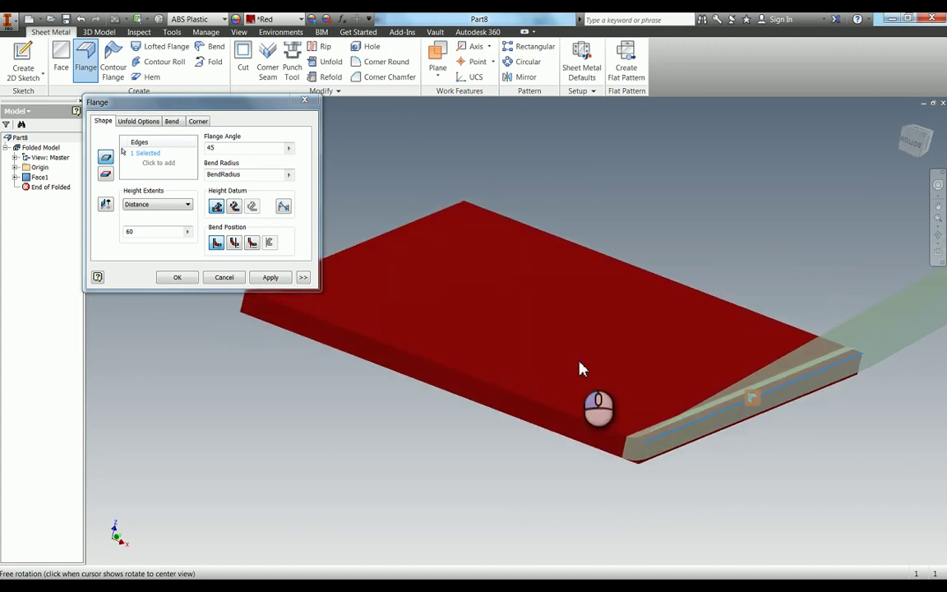
{"action": "double_click", "coordinate": [229, 148]}
{"action": "type", "text": "90"}
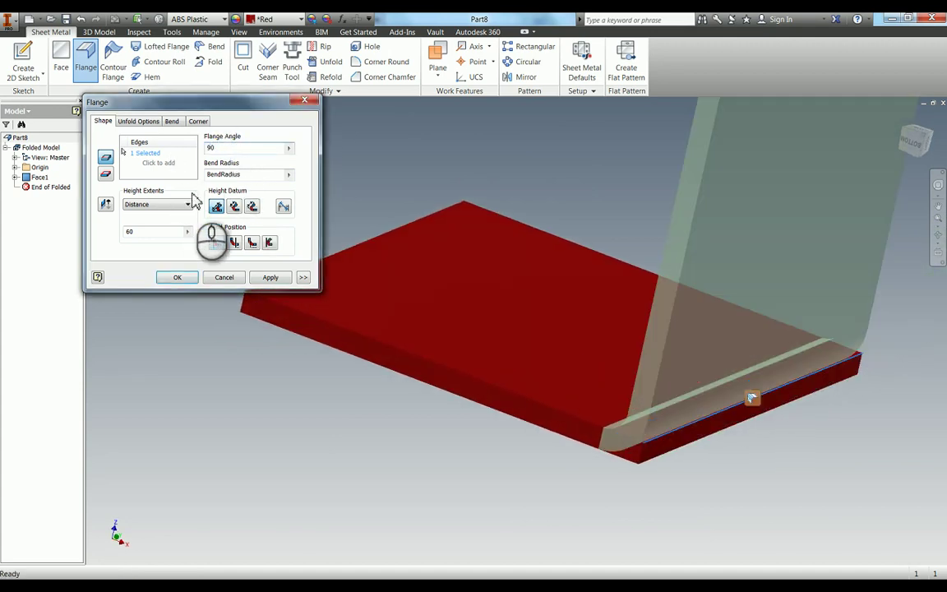
{"action": "left_click", "coordinate": [178, 278]}
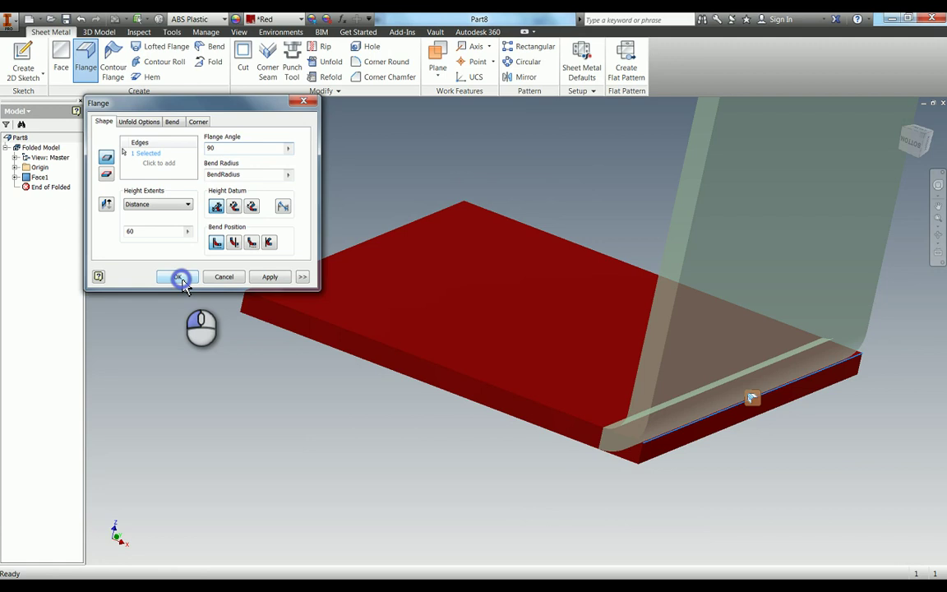
{"action": "middle_click_drag", "start_coordinate": [293, 309], "coordinate": [408, 293], "text": "shift"}
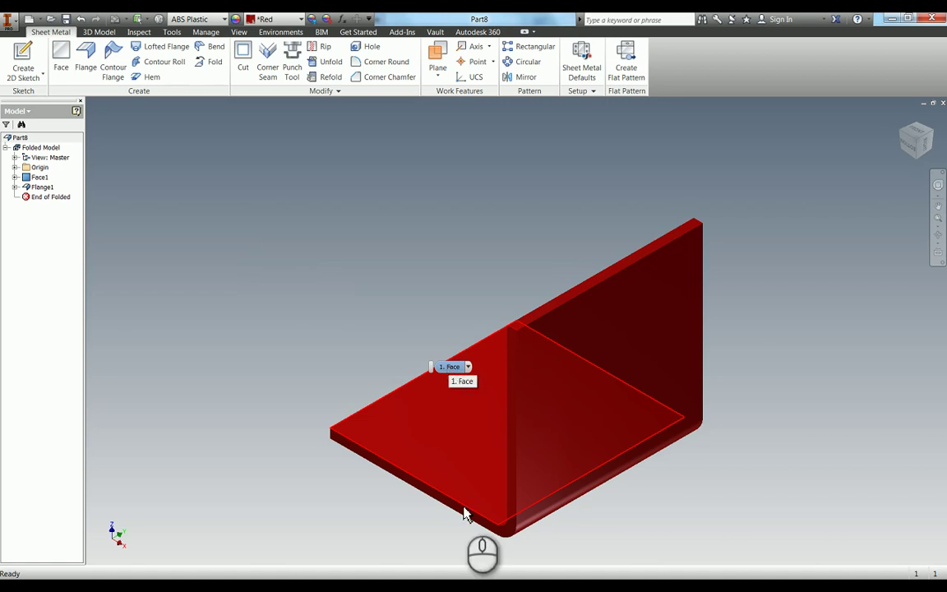
Step: Add a second flange along the upright wall's top edge
{"action": "left_click", "coordinate": [420, 429]}
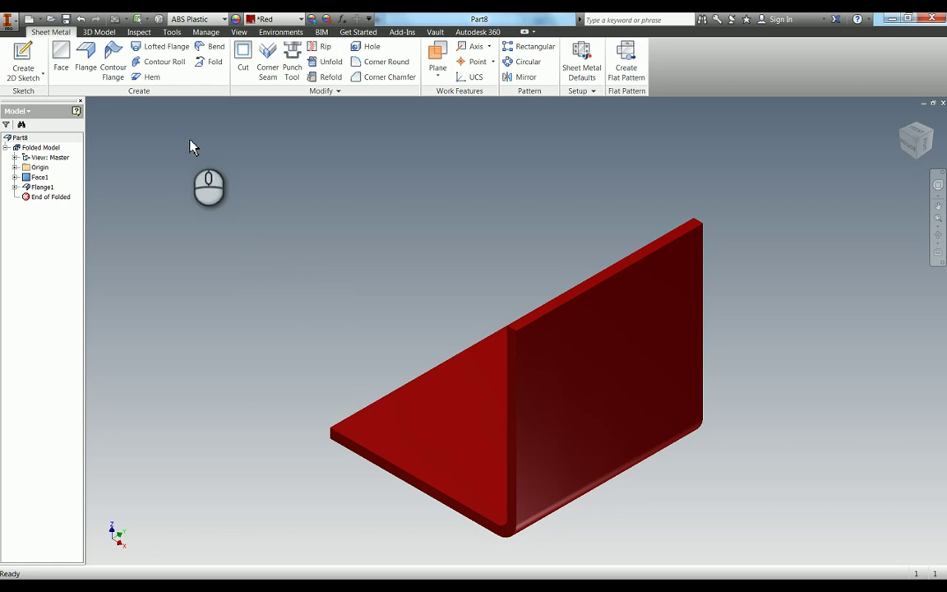
{"action": "left_click", "coordinate": [85, 58]}
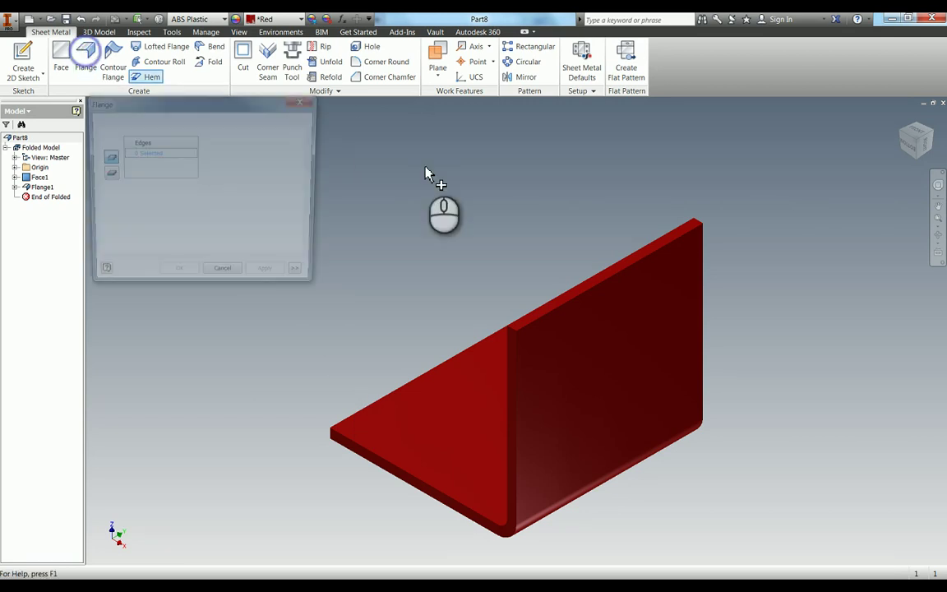
{"action": "left_click", "coordinate": [531, 322]}
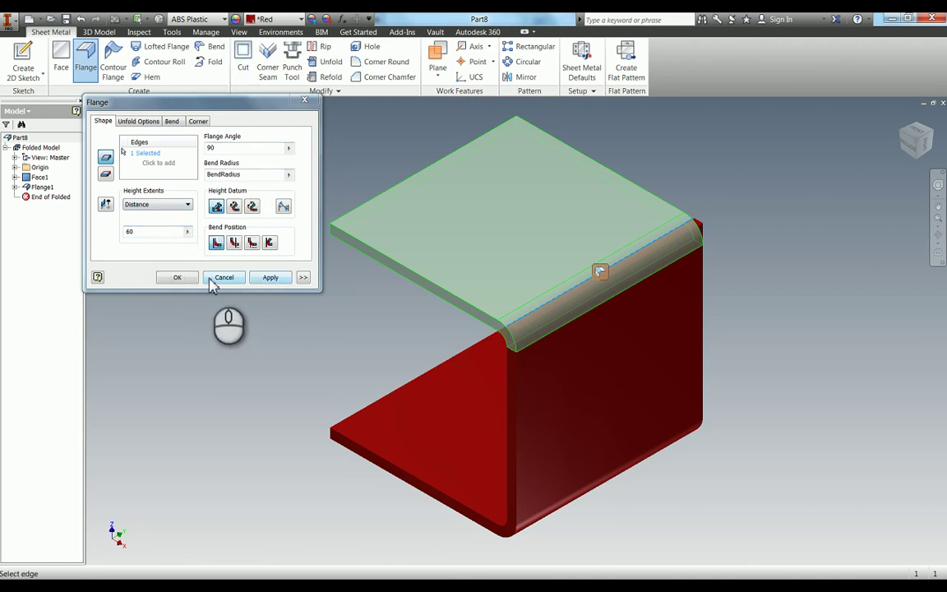
{"action": "left_click", "coordinate": [181, 278]}
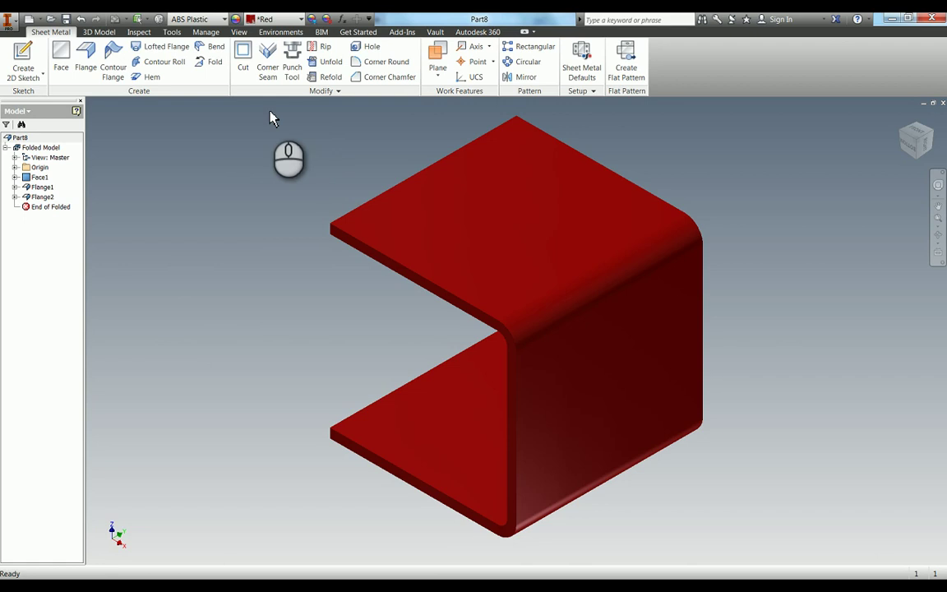
Step: Apply a 20 mm corner chamfer to the top flange's free corners
{"action": "left_click", "coordinate": [383, 76]}
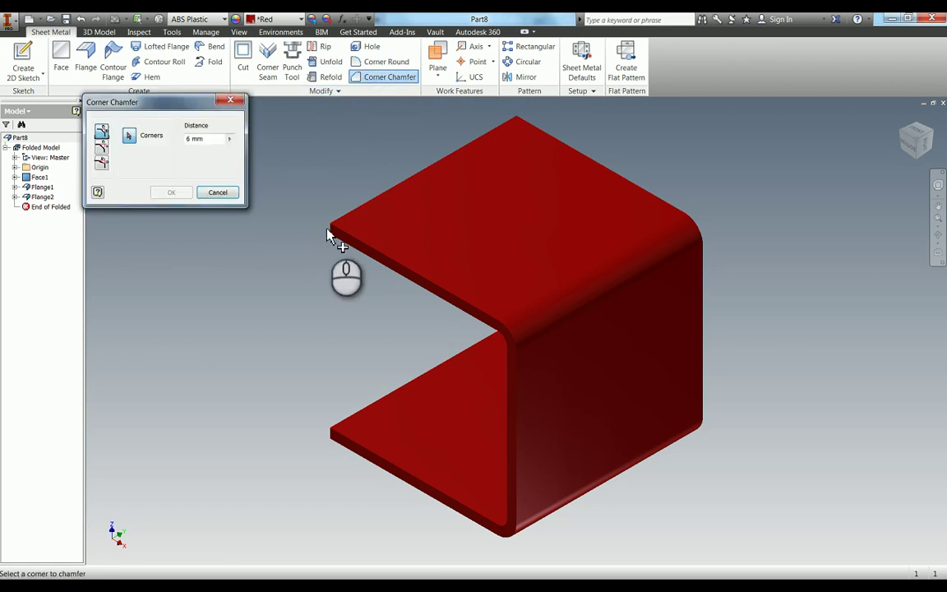
{"action": "left_click", "coordinate": [330, 231]}
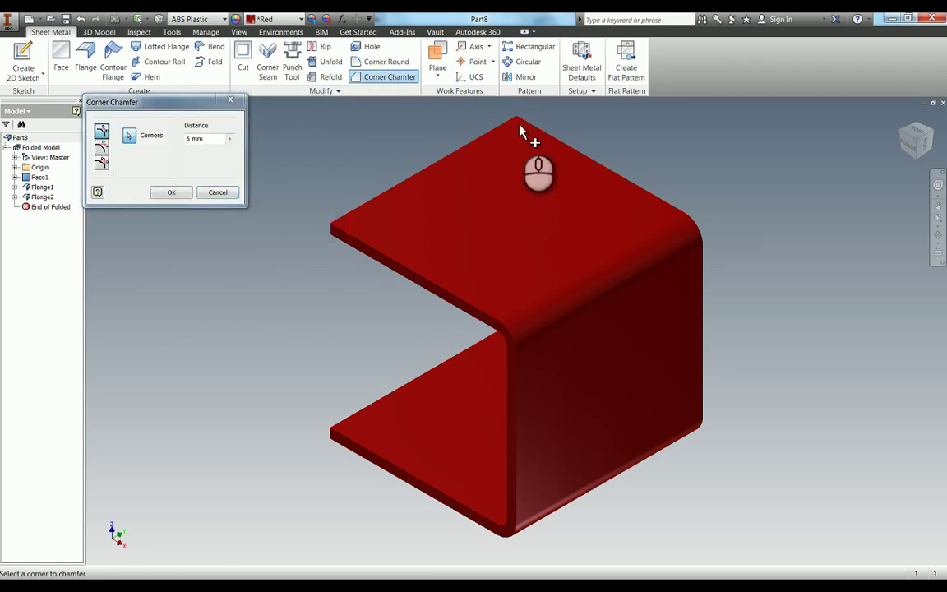
{"action": "left_click", "coordinate": [207, 138]}
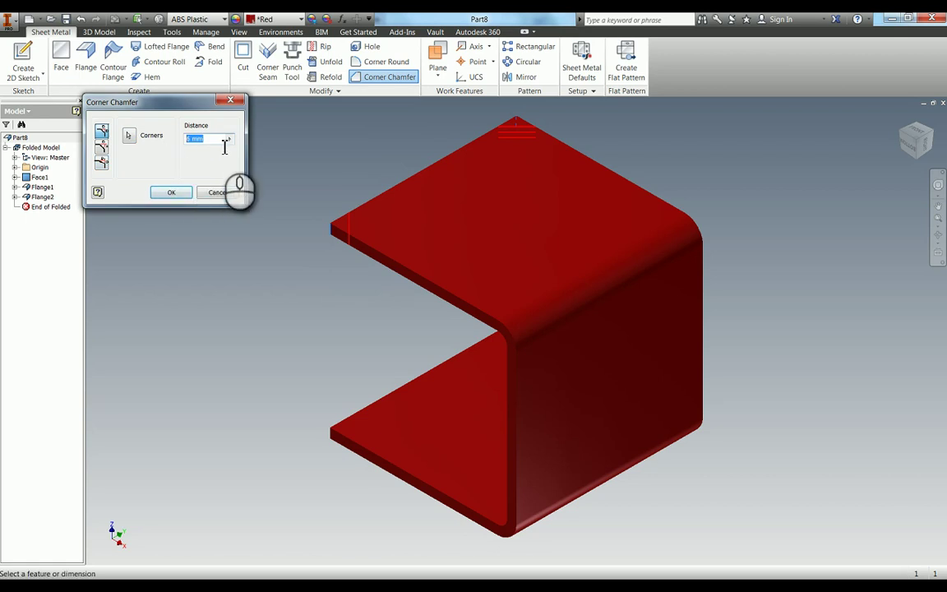
{"action": "type", "text": "20"}
{"action": "key", "text": "Return"}
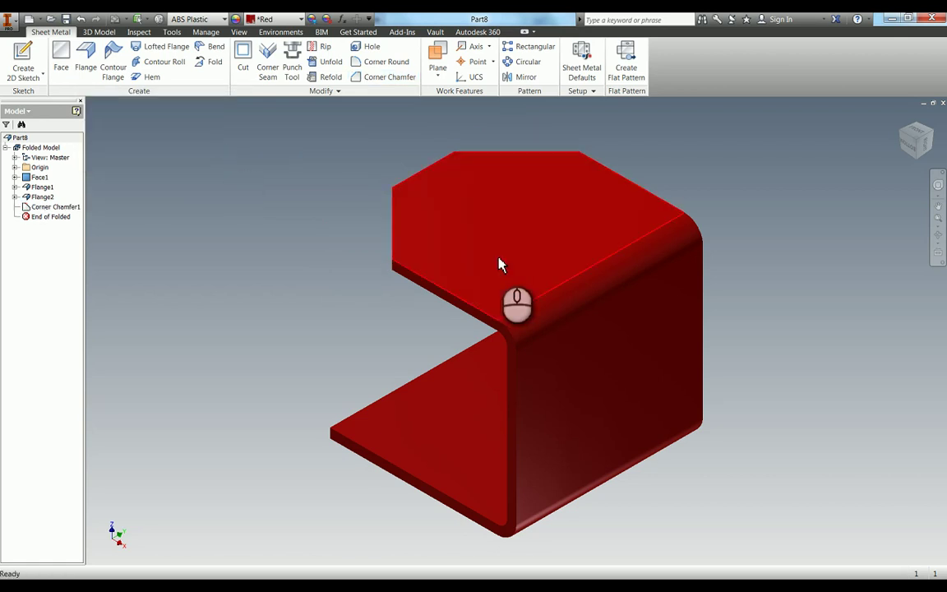
{"action": "left_click", "coordinate": [340, 182]}
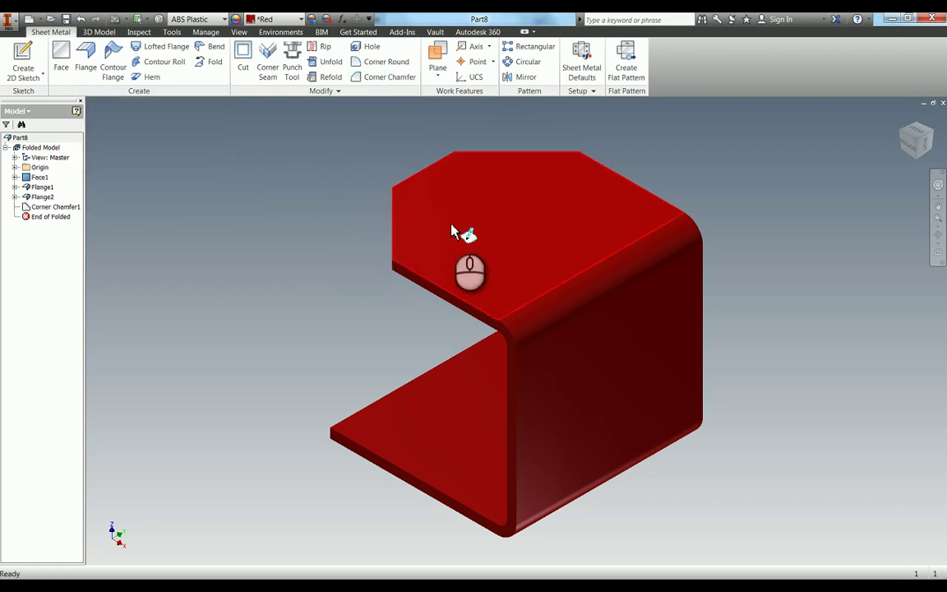
Step: Sketch a circle on the top flange's face
{"action": "left_click", "coordinate": [25, 64]}
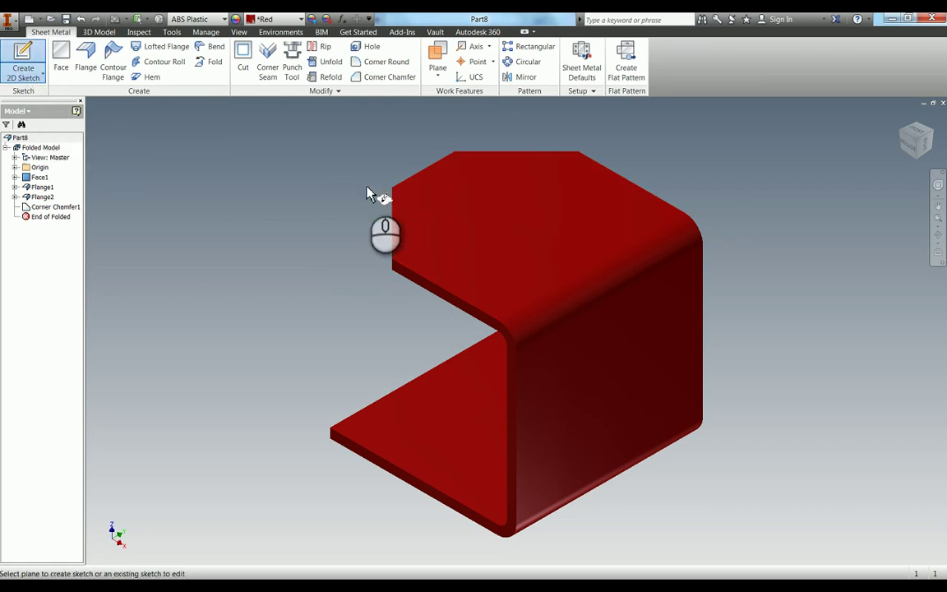
{"action": "left_click", "coordinate": [484, 215]}
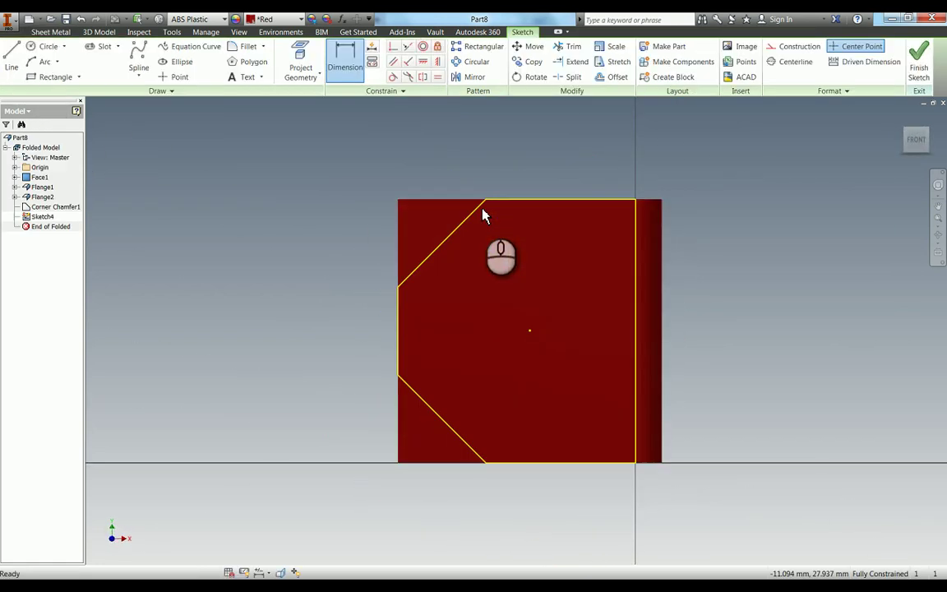
{"action": "key", "text": "c"}
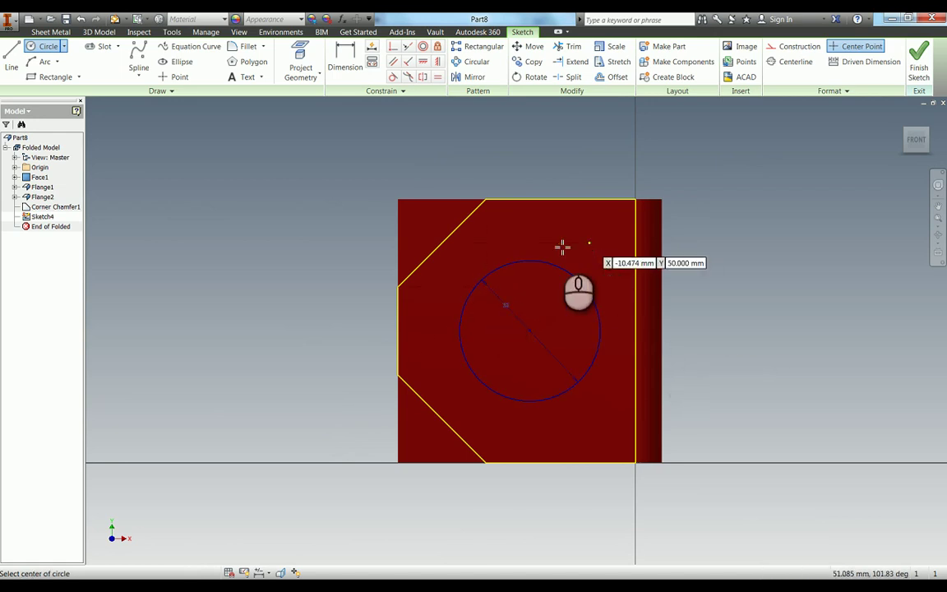
{"action": "left_click", "coordinate": [928, 72]}
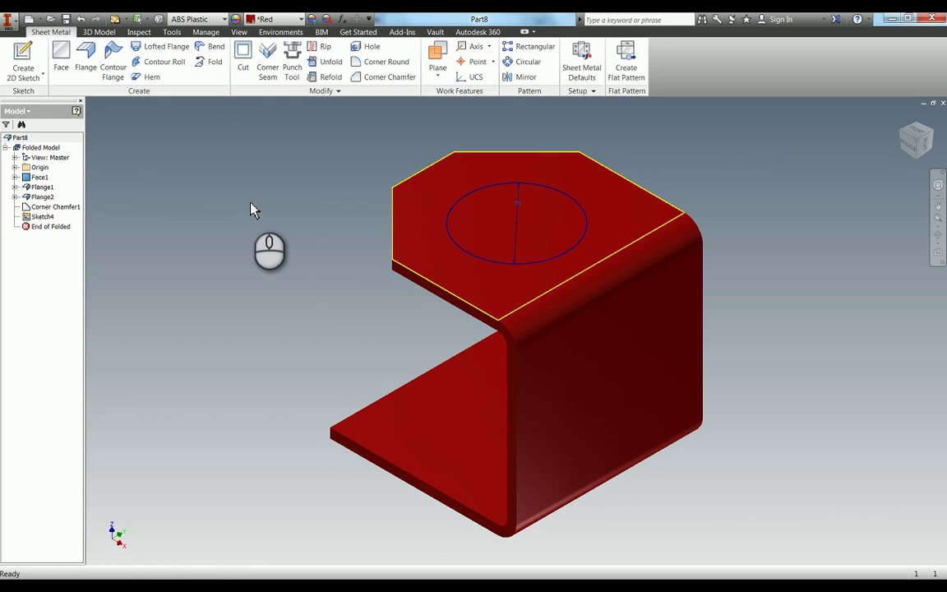
Step: Cut the circle profile through the top flange to make the hole
{"action": "left_click", "coordinate": [61, 54]}
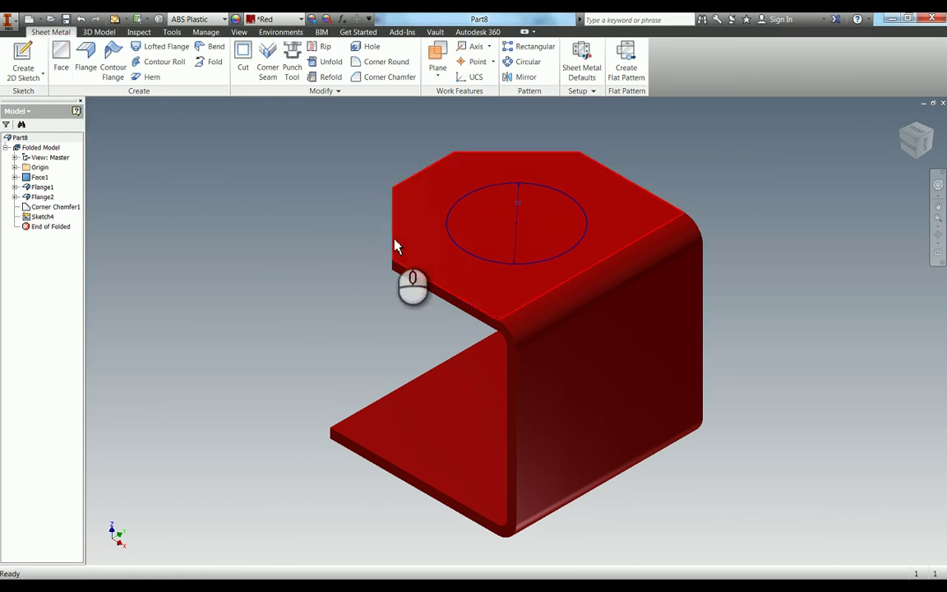
{"action": "key", "text": "Escape"}
{"action": "left_click", "coordinate": [244, 62]}
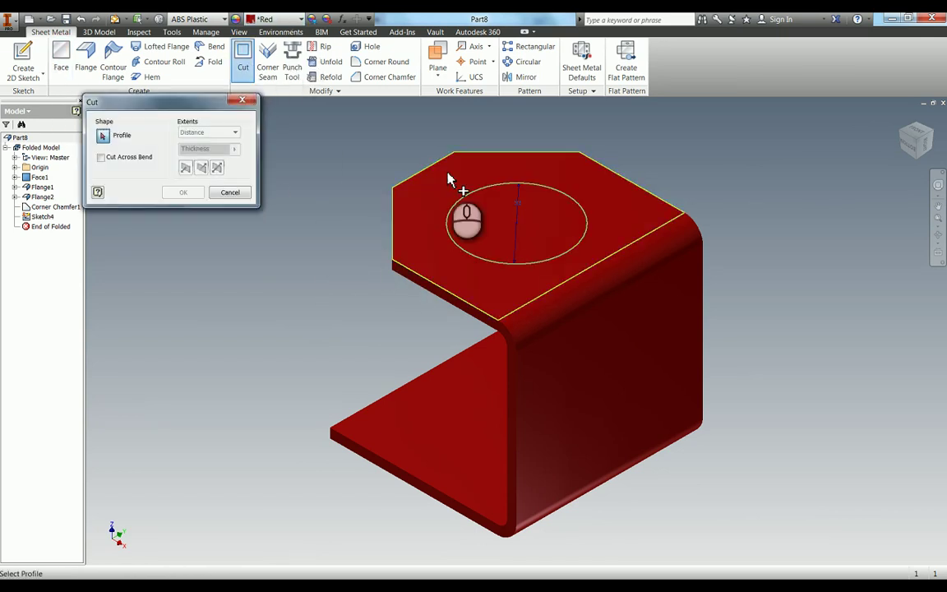
{"action": "left_click", "coordinate": [509, 220]}
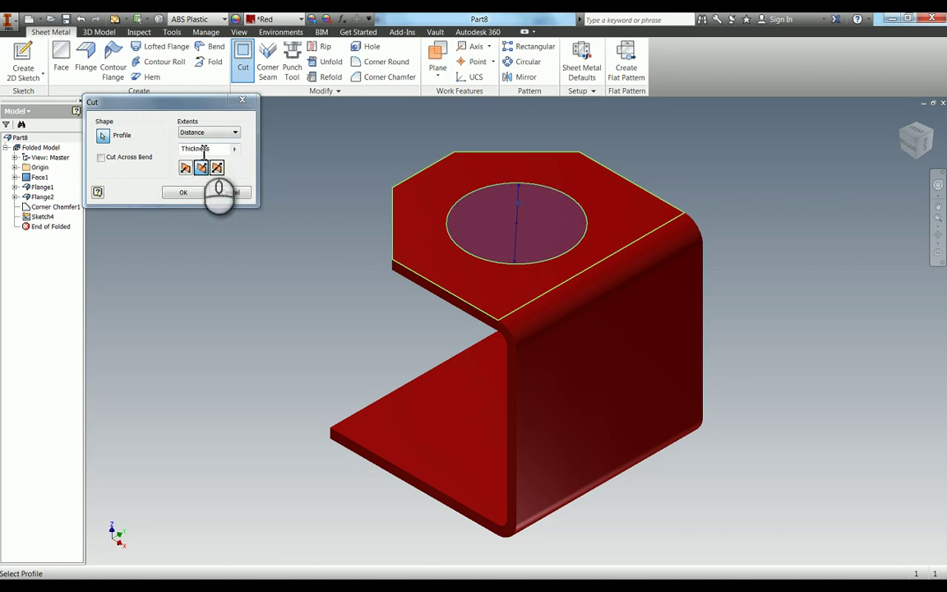
{"action": "left_click", "coordinate": [183, 194]}
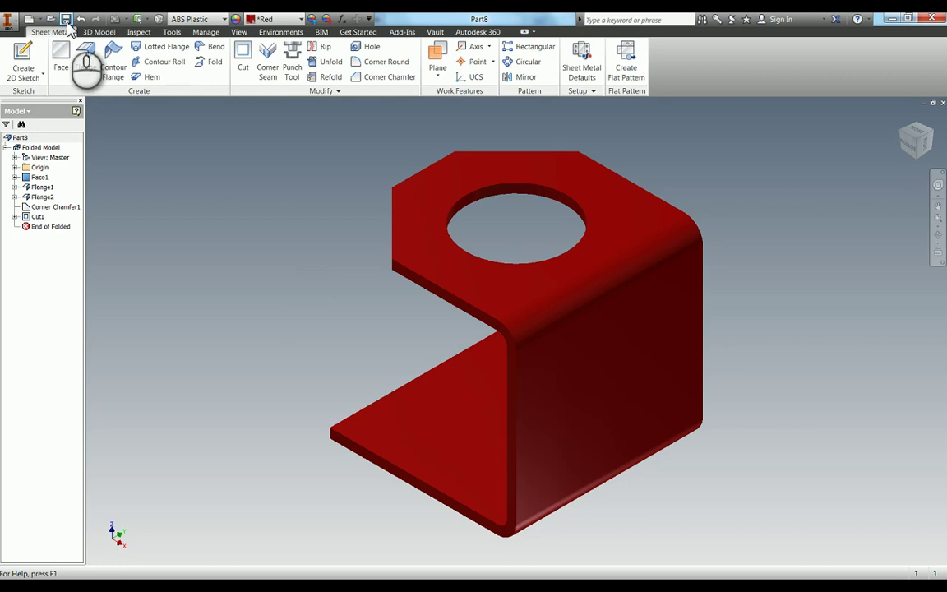
Step: Save the part as 'Egg Holder', create its flat pattern, and return to the folded model
{"action": "left_click", "coordinate": [67, 20]}
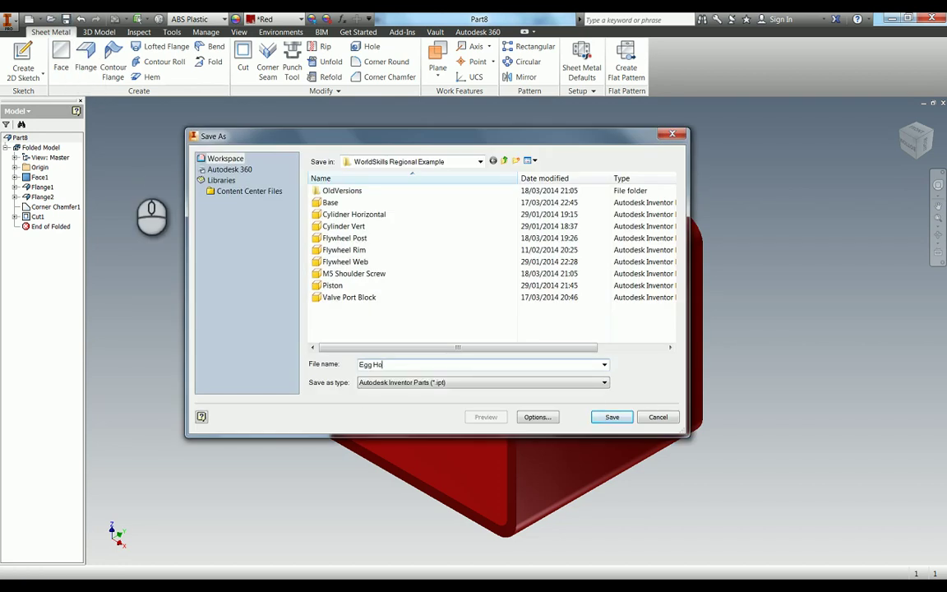
{"action": "type", "text": "Egg Holder"}
{"action": "key", "text": "Return"}
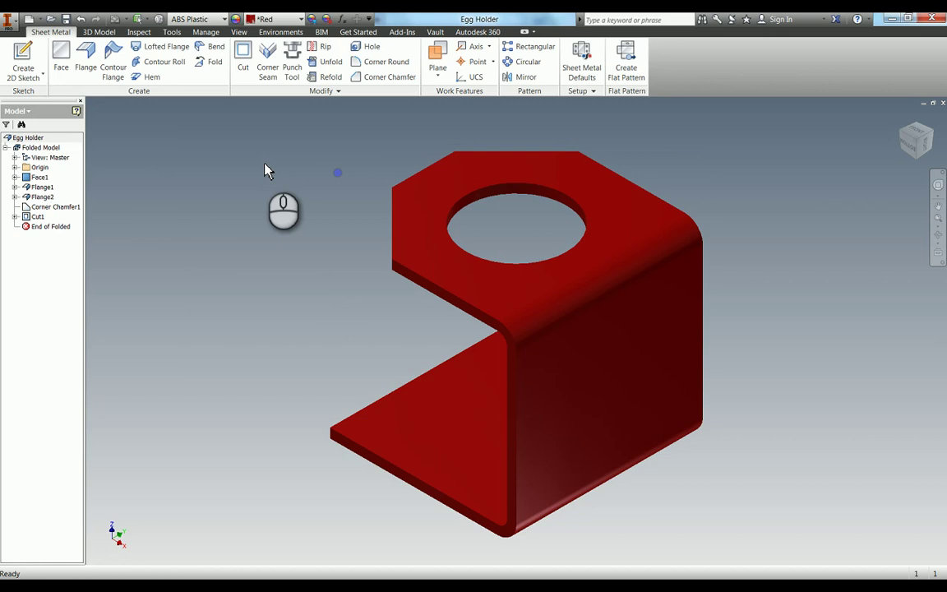
{"action": "left_click", "coordinate": [625, 66]}
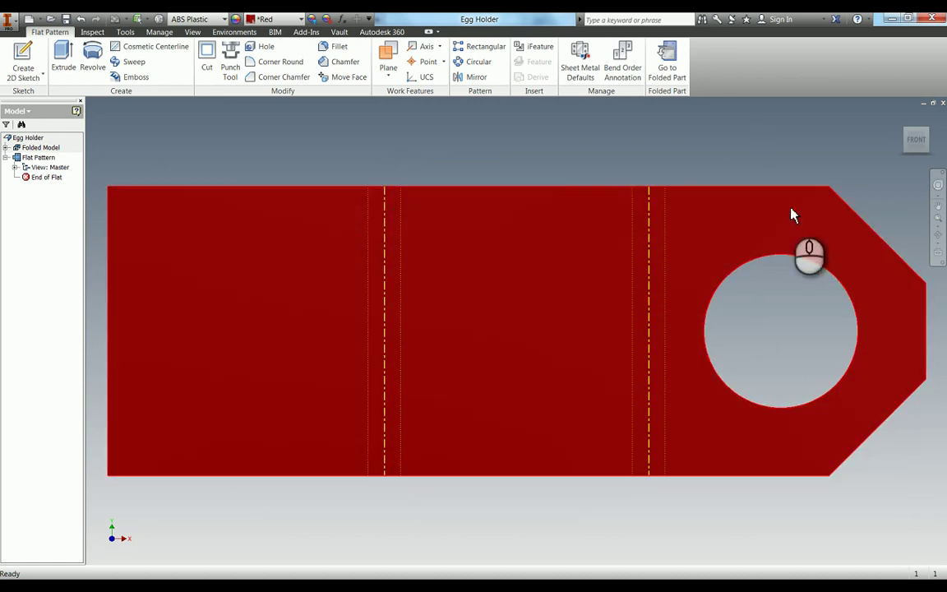
{"action": "left_click", "coordinate": [666, 62]}
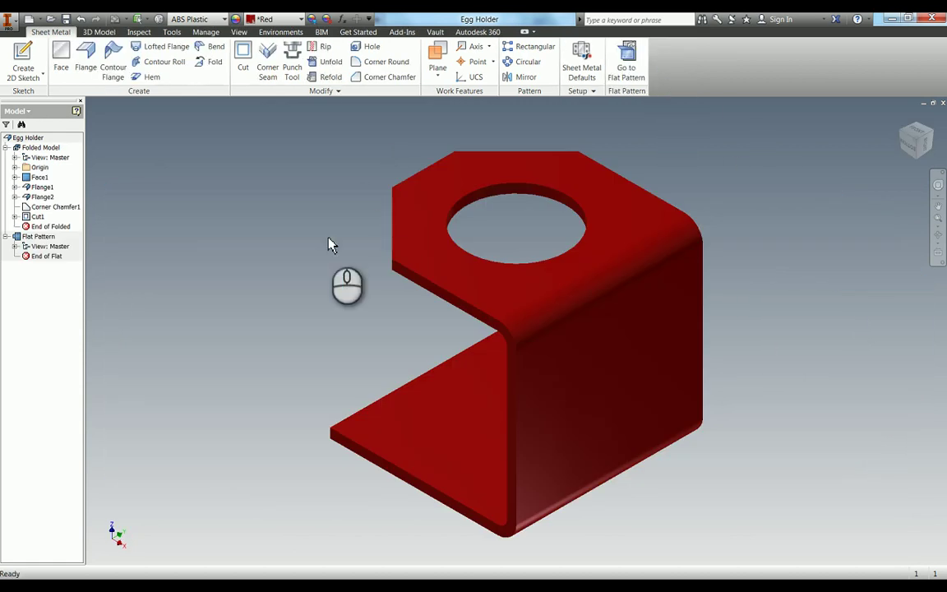
Step: Save the egg holder part and start a new drawing from the ISO.idw template
{"action": "left_click", "coordinate": [67, 19]}
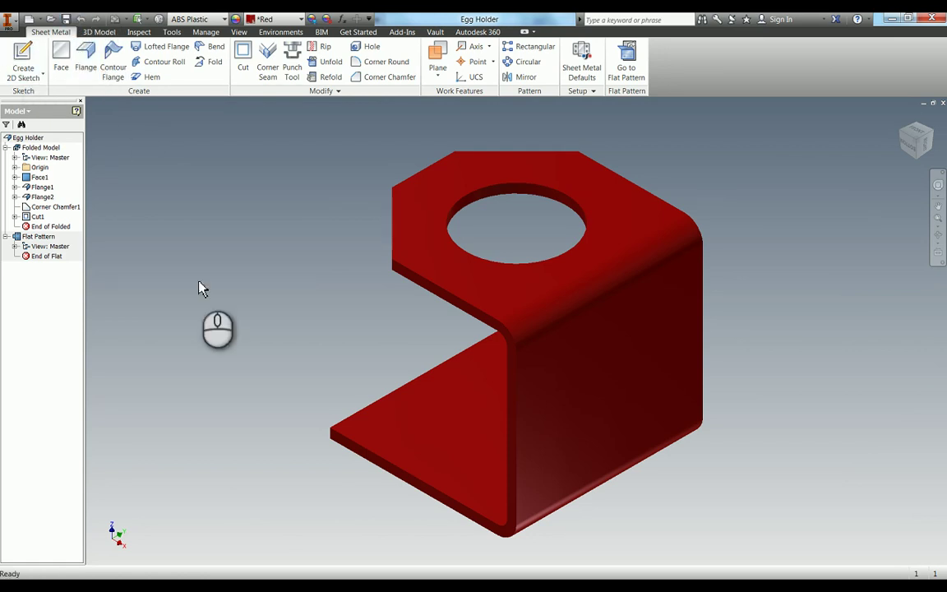
{"action": "key", "text": "ctrl+n"}
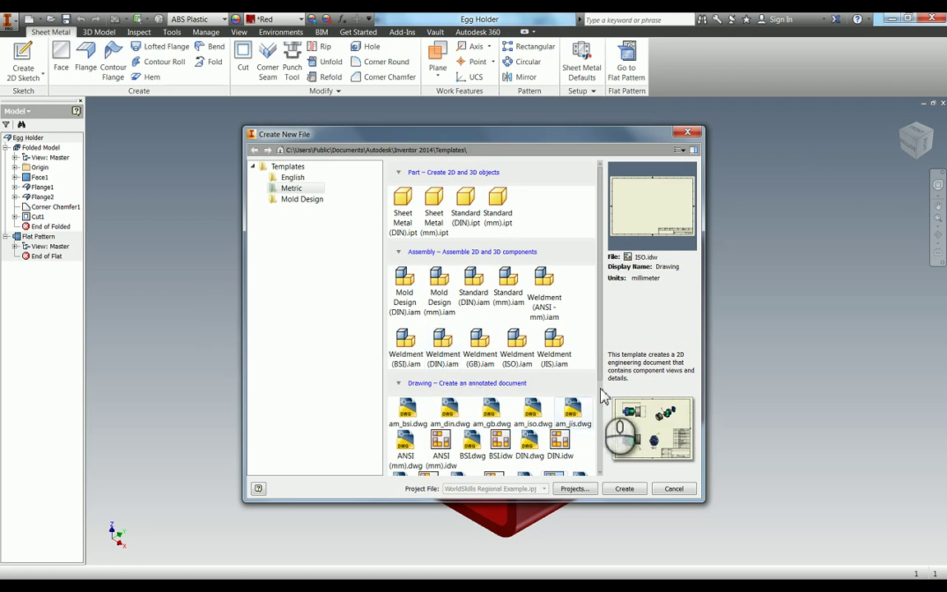
{"action": "scroll", "coordinate": [596, 304], "scroll_direction": "down", "scroll_amount": 3}
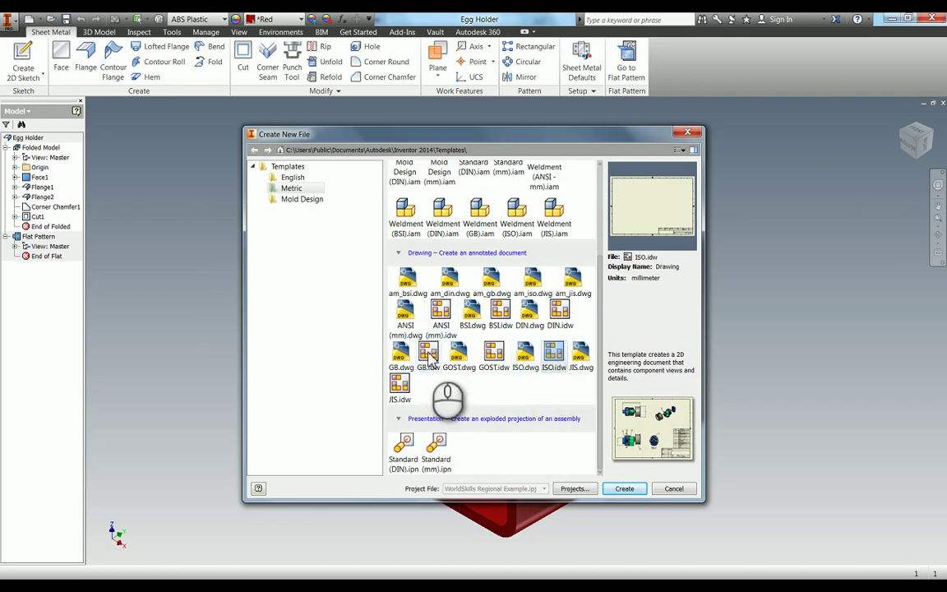
{"action": "double_click", "coordinate": [553, 355]}
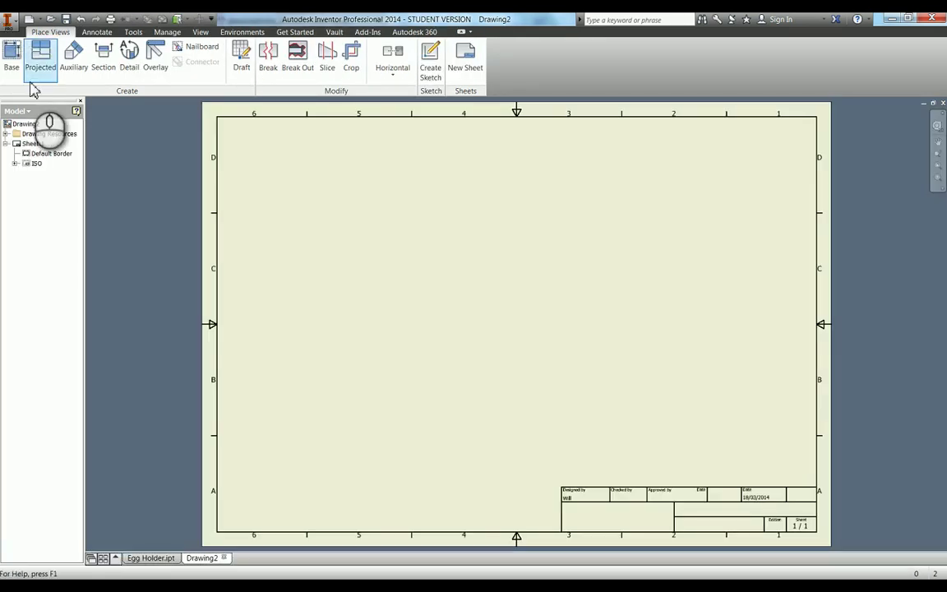
Step: Place the front base view with a top view projected above it
{"action": "left_click", "coordinate": [11, 56]}
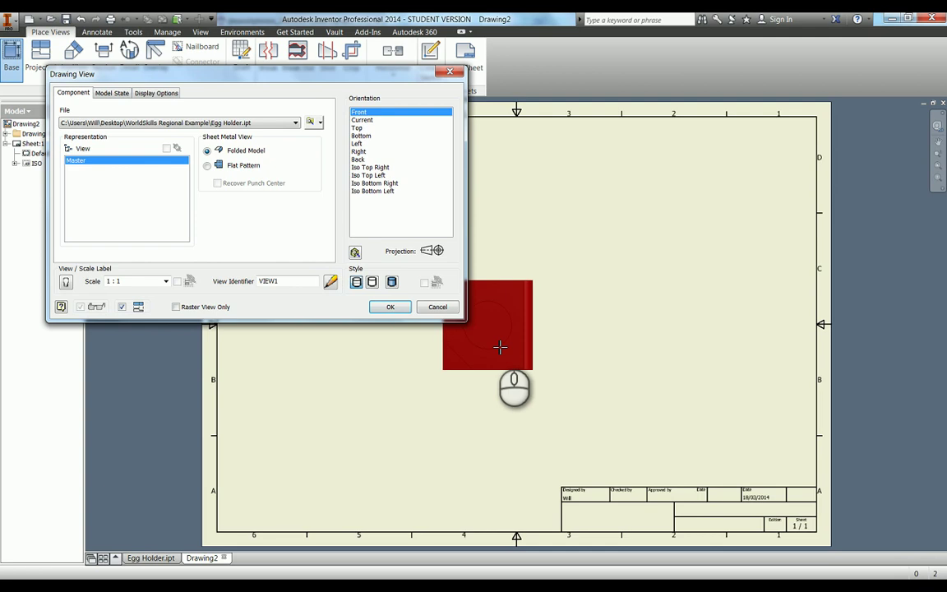
{"action": "left_click", "coordinate": [427, 390]}
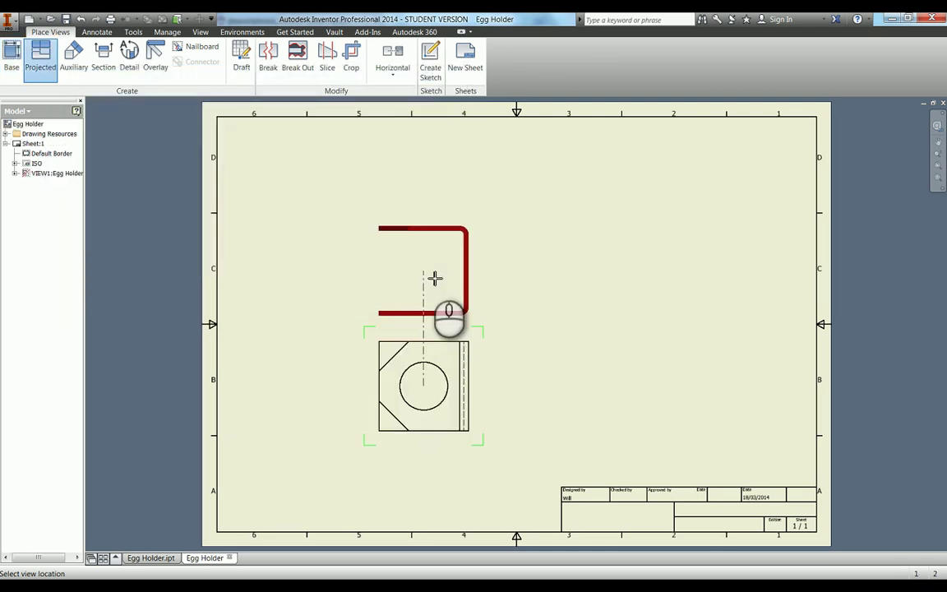
{"action": "left_click", "coordinate": [425, 243]}
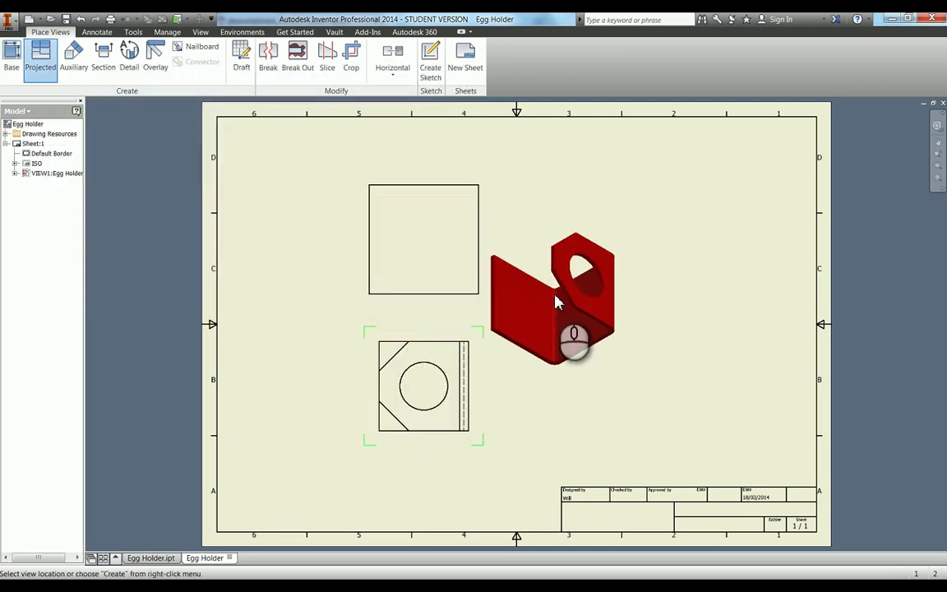
{"action": "right_click", "coordinate": [548, 304]}
{"action": "left_click", "coordinate": [591, 297]}
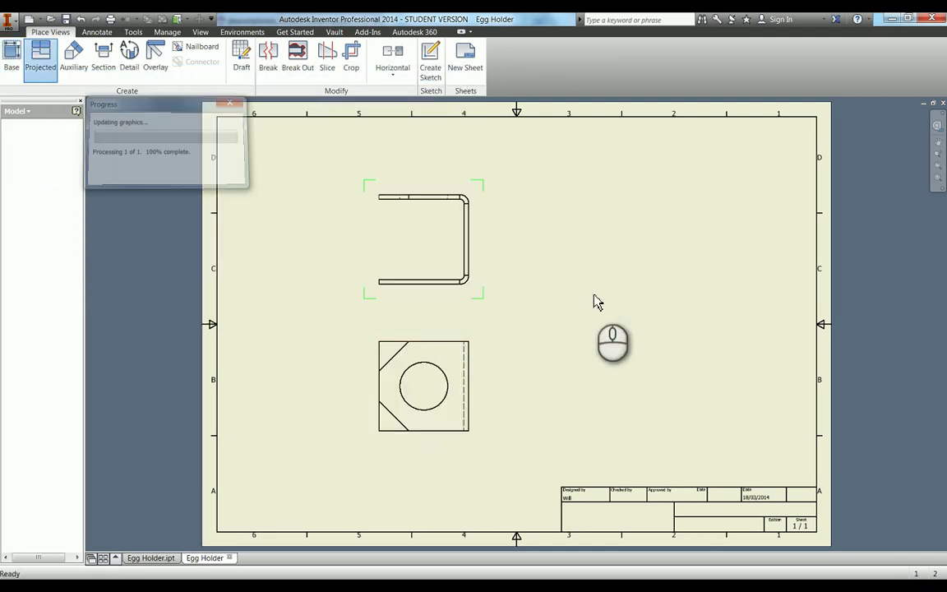
Step: Project an isometric view from the front view at the lower left
{"action": "left_click", "coordinate": [47, 53]}
{"action": "left_click", "coordinate": [482, 263]}
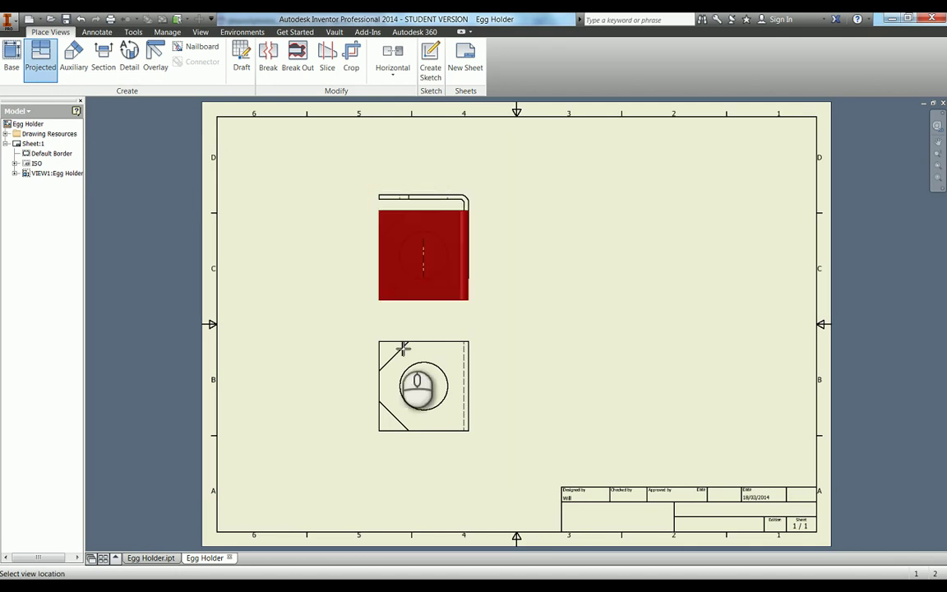
{"action": "left_click", "coordinate": [283, 382]}
{"action": "right_click", "coordinate": [283, 388]}
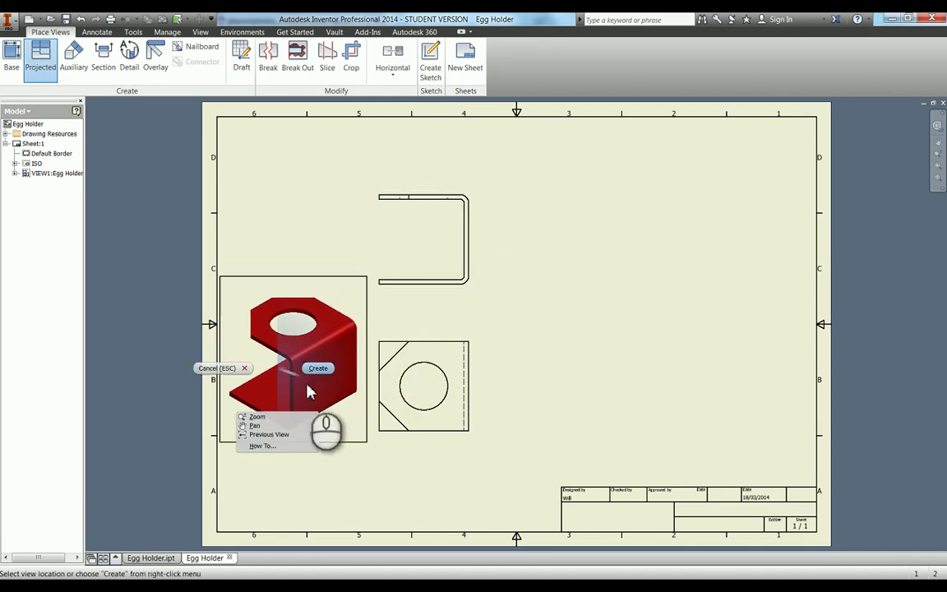
{"action": "left_click", "coordinate": [317, 368]}
Step: Move the isometric view to the upper right, raise the top and front views, and shade the isometric view
{"action": "mouse_move", "coordinate": [325, 435]}
{"action": "left_mouse_down"}
{"action": "mouse_move", "coordinate": [728, 281]}
{"action": "mouse_move", "coordinate": [746, 288]}
{"action": "left_mouse_up"}
{"action": "left_click_drag", "start_coordinate": [475, 298], "coordinate": [518, 237]}
{"action": "left_click_drag", "start_coordinate": [484, 361], "coordinate": [477, 299]}
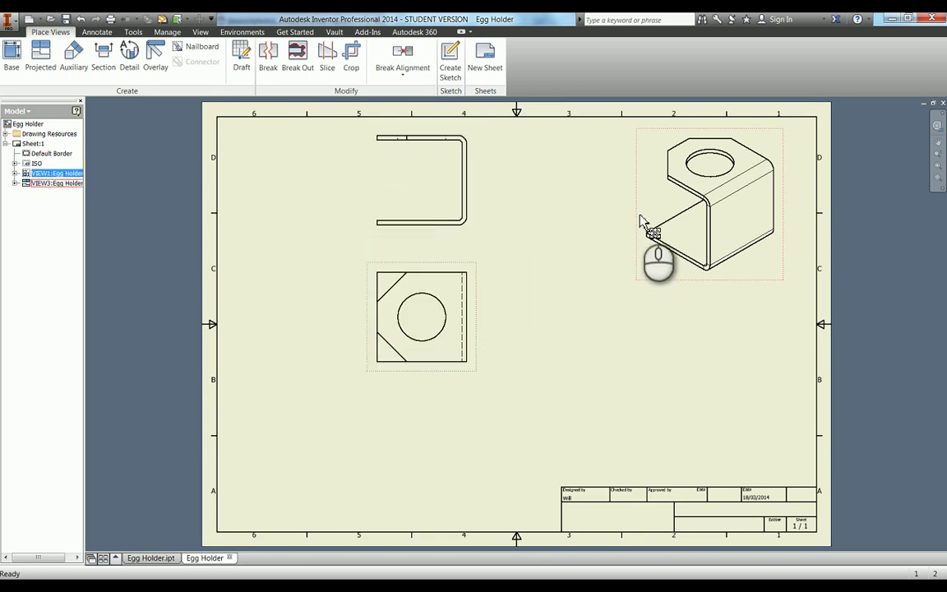
{"action": "double_click", "coordinate": [642, 222]}
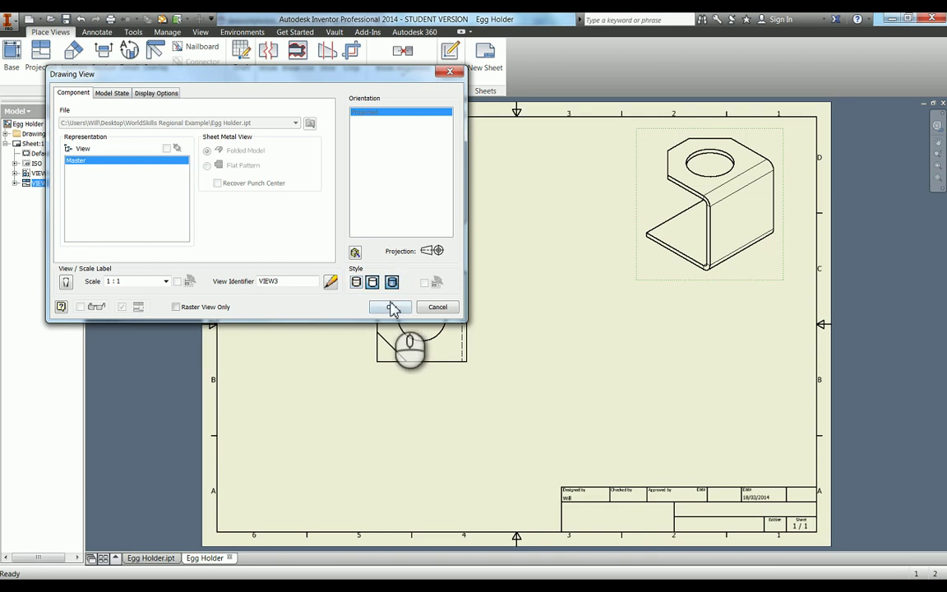
{"action": "left_click", "coordinate": [391, 306]}
Step: Place a Flat Pattern base view of the egg holder at the lower left of the sheet
{"action": "left_click", "coordinate": [12, 57]}
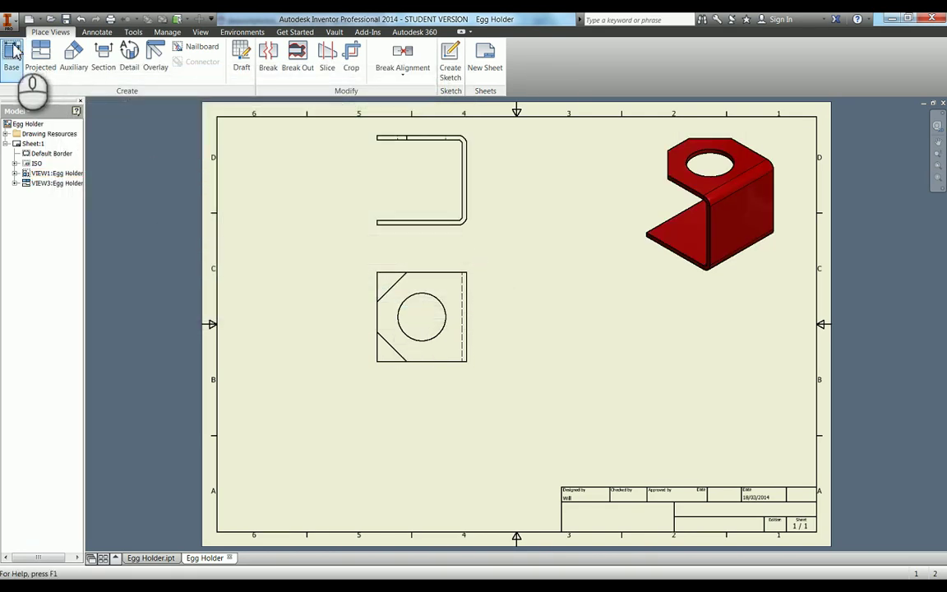
{"action": "left_click", "coordinate": [207, 165]}
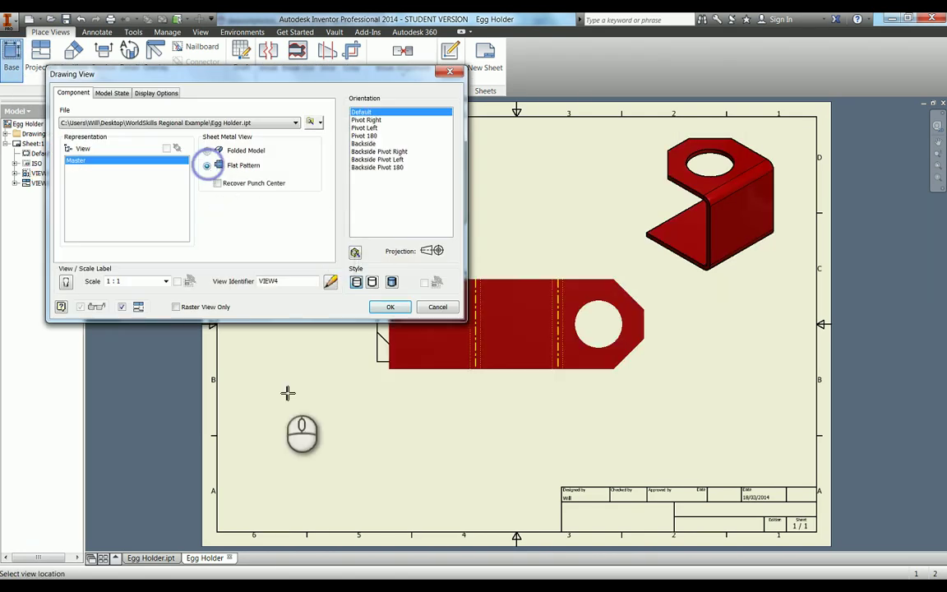
{"action": "left_click", "coordinate": [407, 455]}
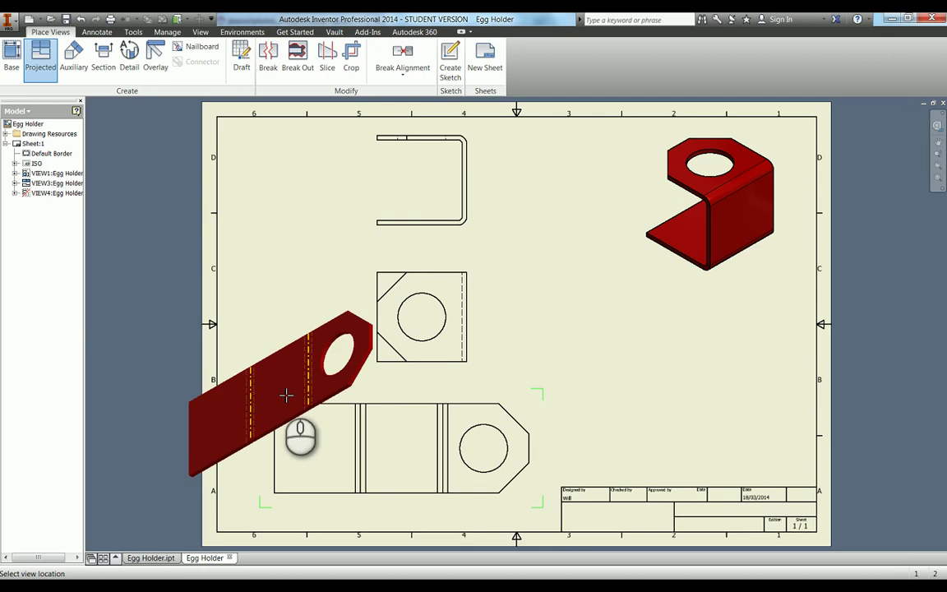
{"action": "right_click", "coordinate": [416, 393]}
{"action": "left_click", "coordinate": [413, 393]}
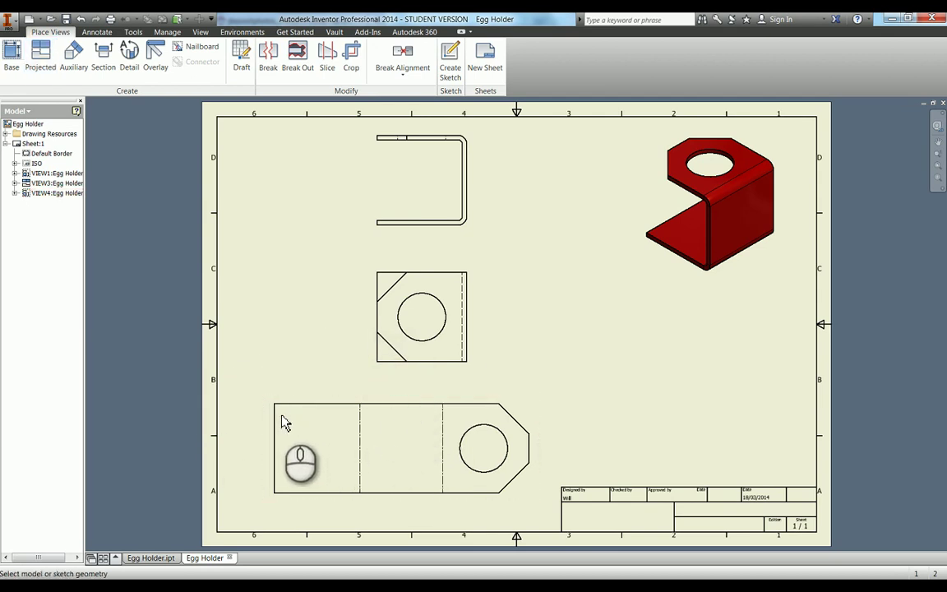
{"action": "left_click", "coordinate": [360, 440]}
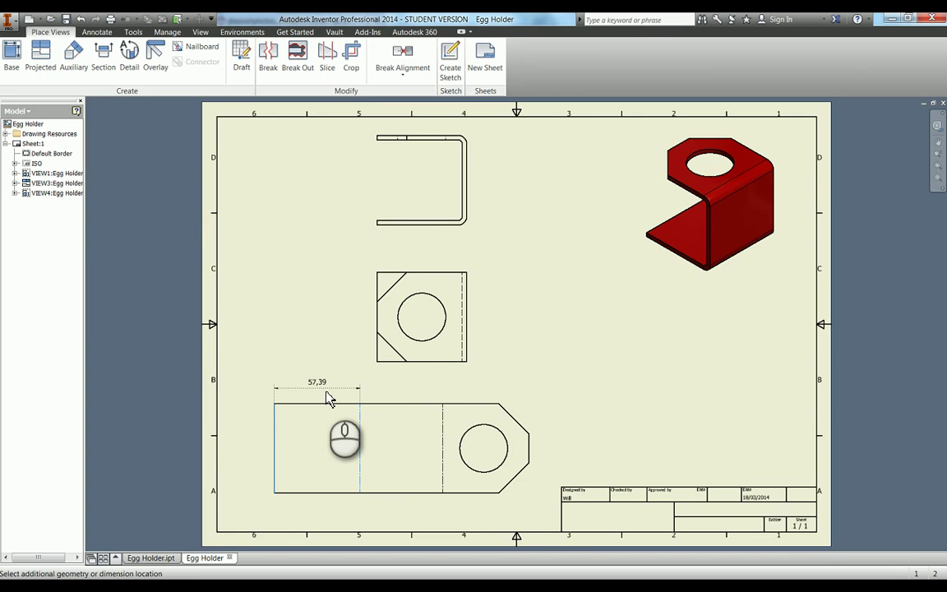
{"action": "left_click", "coordinate": [575, 333]}
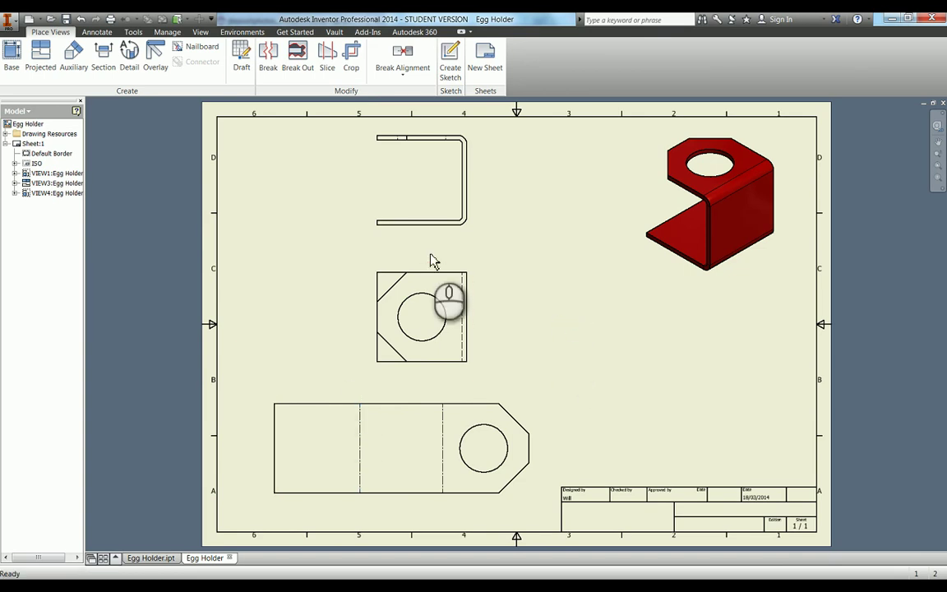
Step: Save a copy of the drawing with the DXF Files (*.dxf) type
{"action": "left_click", "coordinate": [7, 25]}
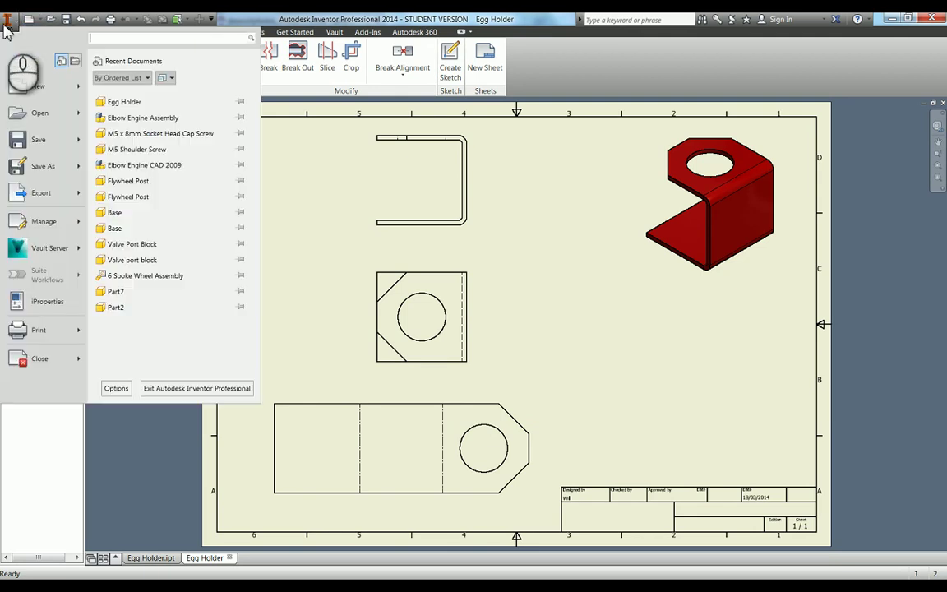
{"action": "mouse_move", "coordinate": [76, 174]}
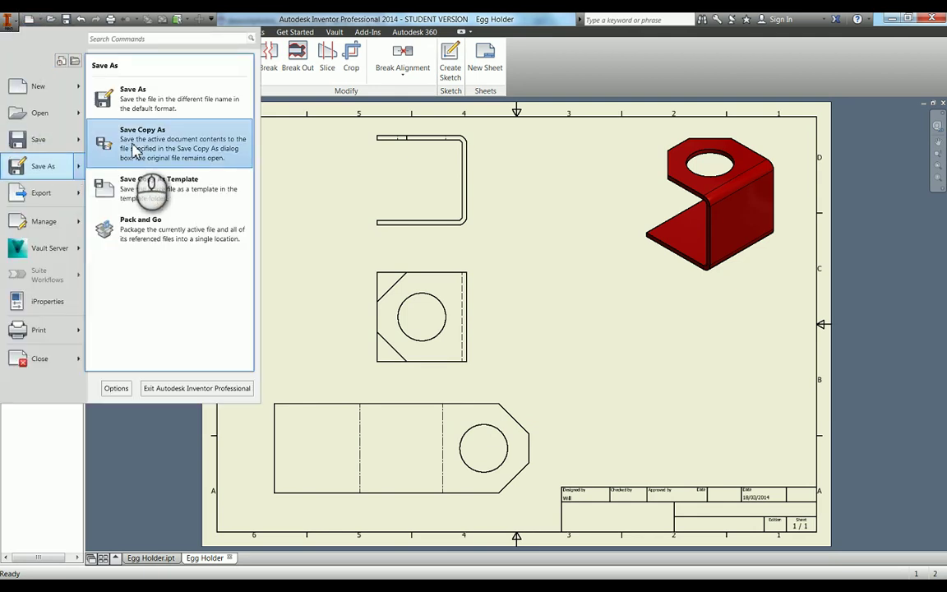
{"action": "left_click", "coordinate": [135, 141]}
{"action": "left_click", "coordinate": [415, 384]}
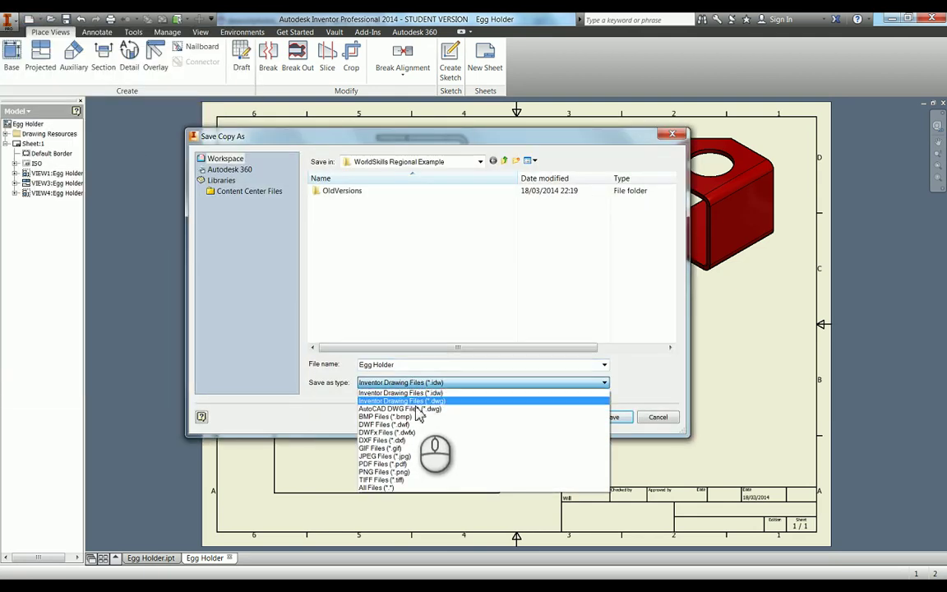
{"action": "left_click", "coordinate": [483, 443]}
{"action": "left_click", "coordinate": [616, 416]}
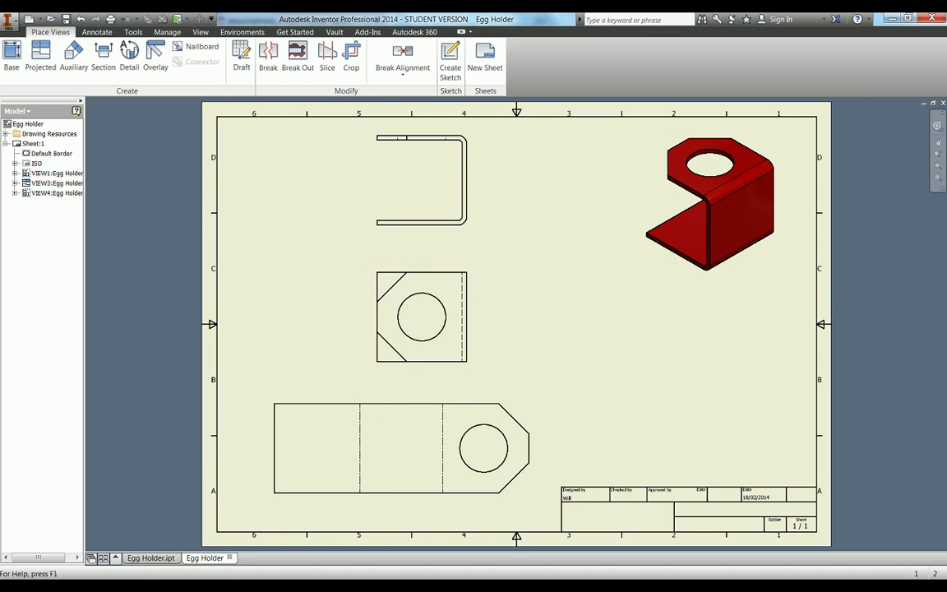
{"action": "mouse_move", "coordinate": [189, 590]}
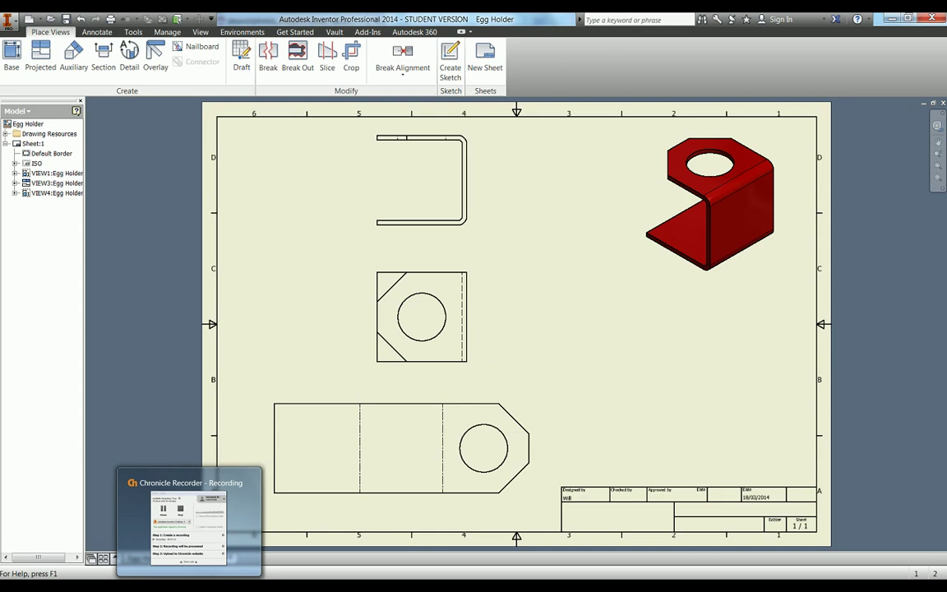